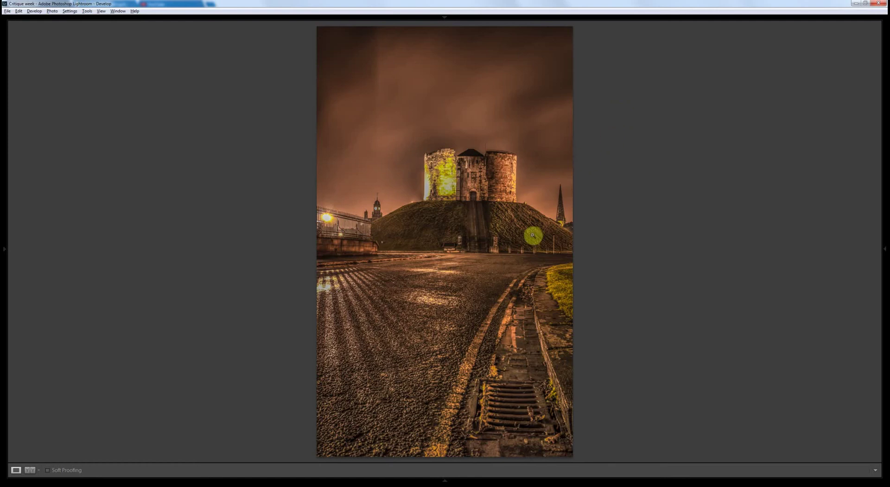
# Reveal the five submitted photos and zoom in on the castle, then back out to the whole photo
pyautogui.click(445, 482)
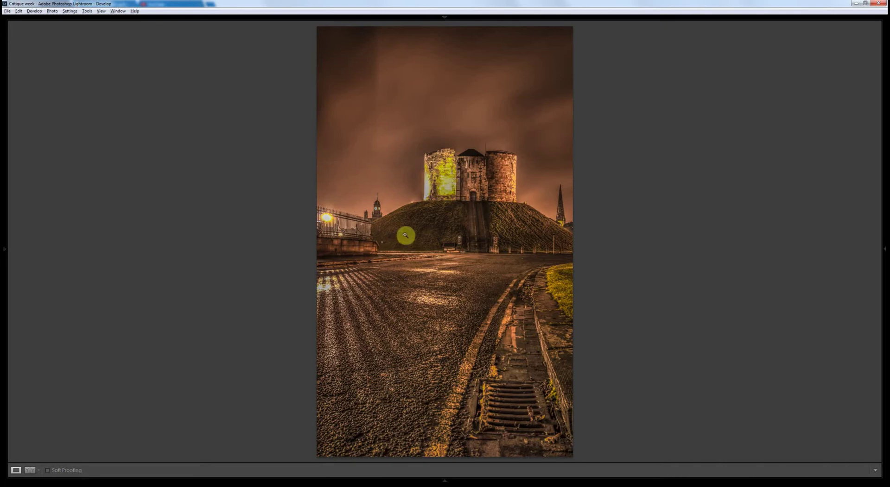
pyautogui.click(435, 186)
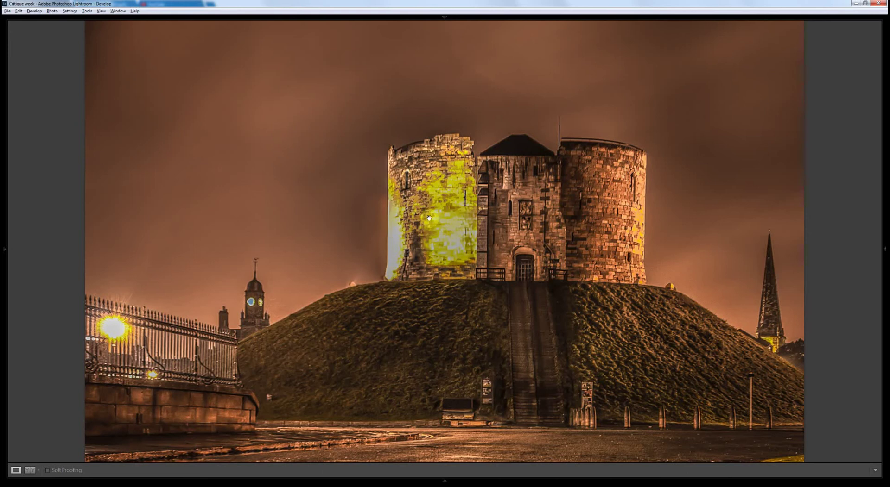
pyautogui.click(483, 303)
pyautogui.press('Right')
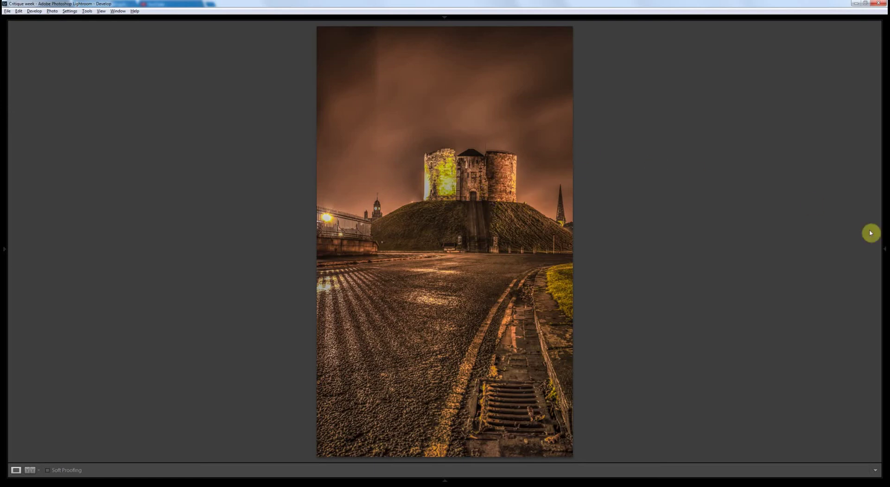
# Trim the castle photo's top, rotate it slightly clockwise to straighten it, and apply the crop
pyautogui.moveTo(883, 250)
pyautogui.click(803, 92)
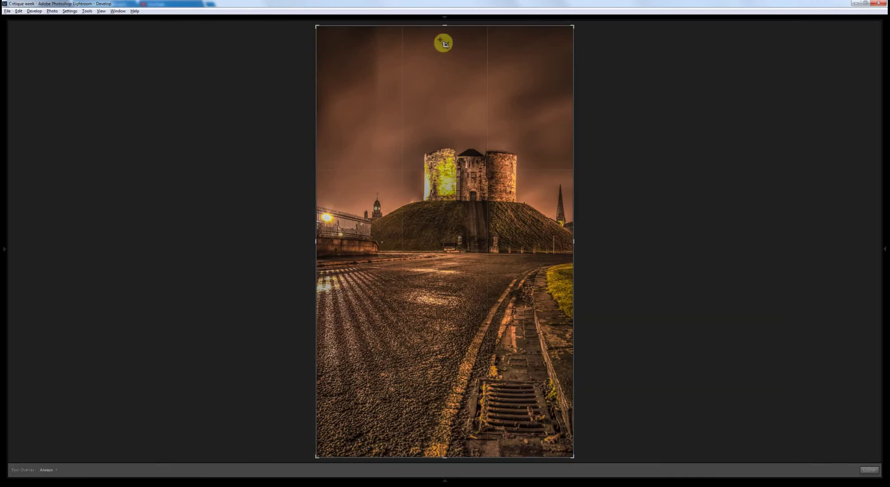
pyautogui.moveTo(445, 27); pyautogui.dragTo(444, 48)
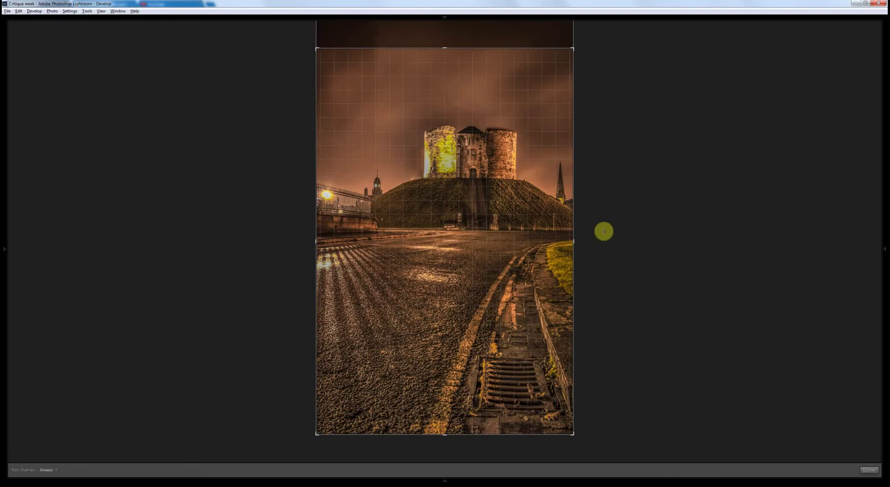
pyautogui.moveTo(603, 232); pyautogui.dragTo(603, 230)
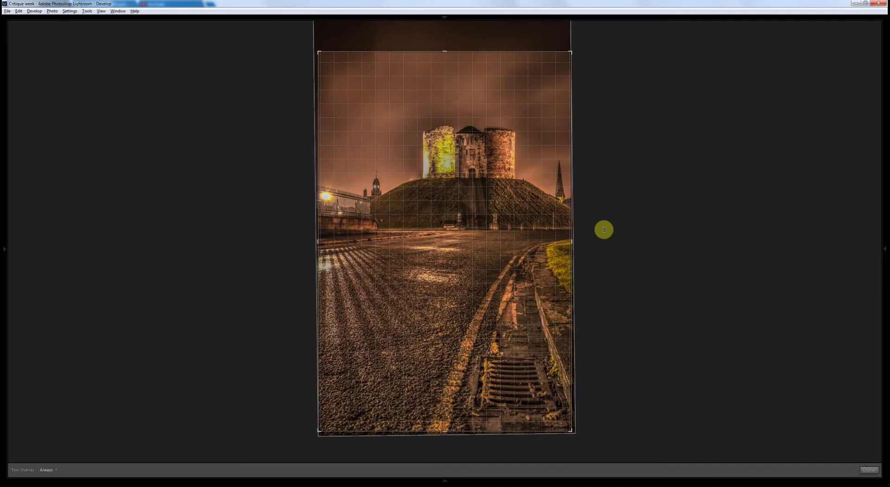
pyautogui.moveTo(603, 229); pyautogui.dragTo(604, 229)
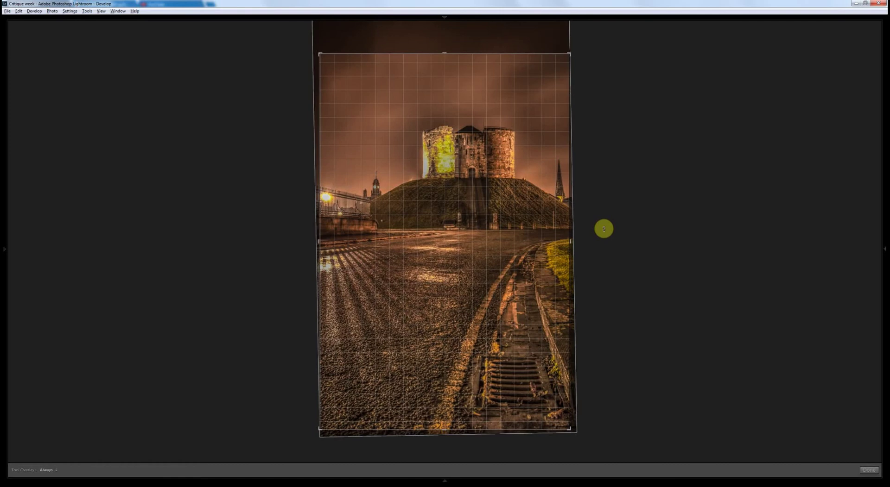
pyautogui.moveTo(603, 228); pyautogui.dragTo(603, 229)
pyautogui.press('Return')
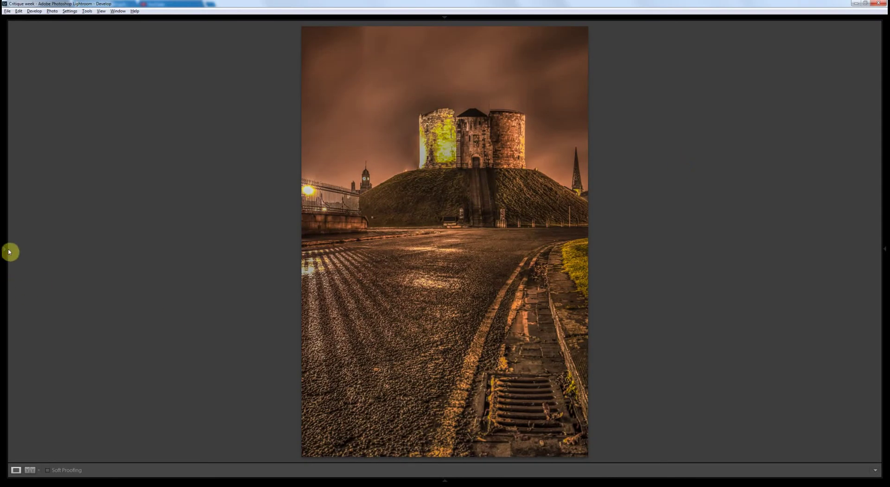
pyautogui.moveTo(8, 252)
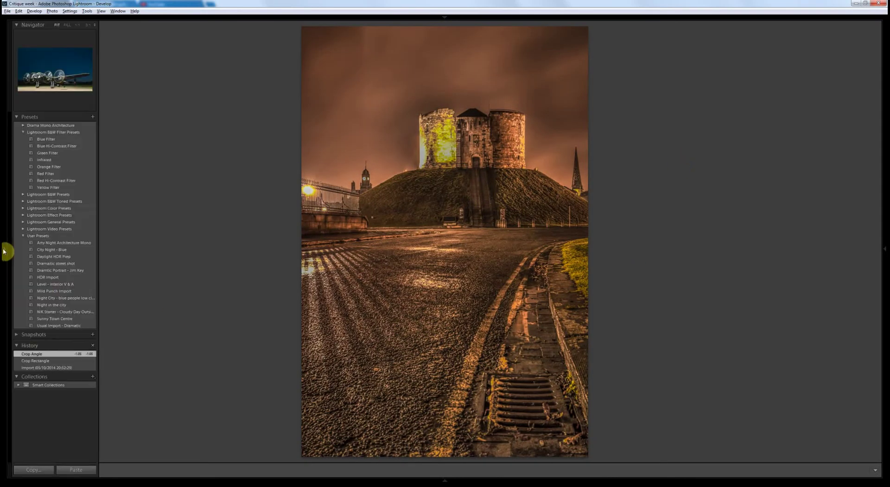
pyautogui.click(60, 368)
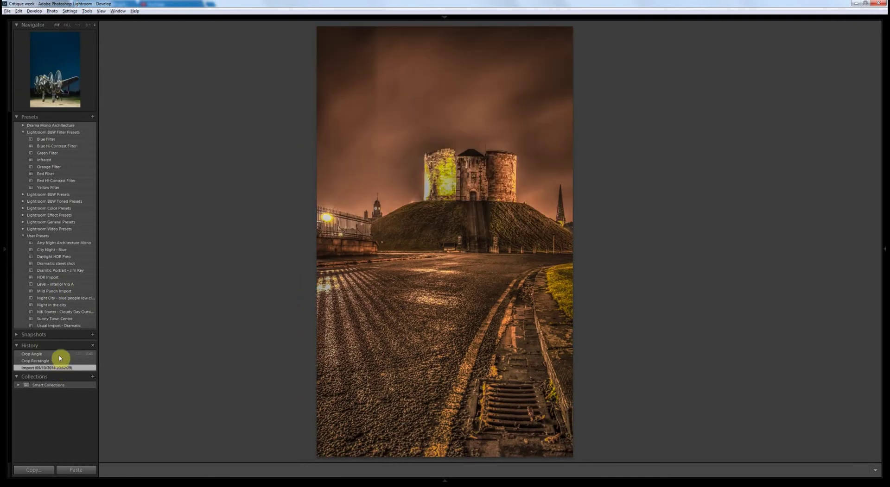
pyautogui.click(59, 356)
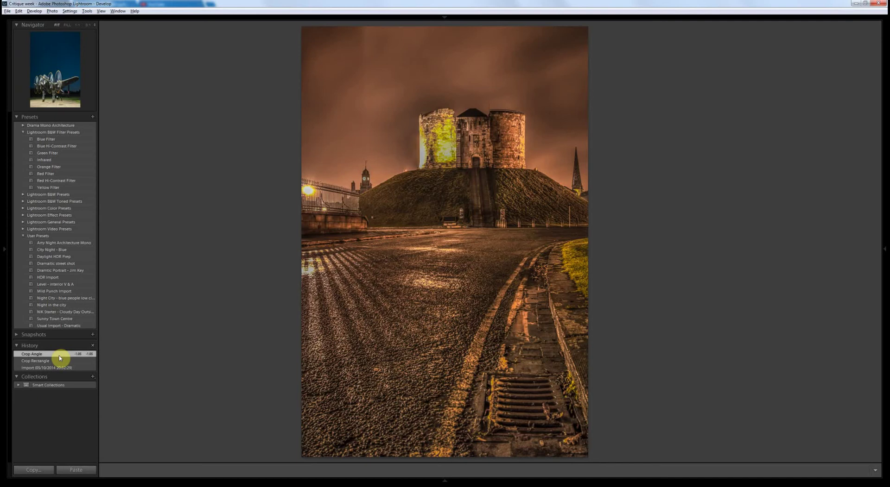
pyautogui.press('Tab')
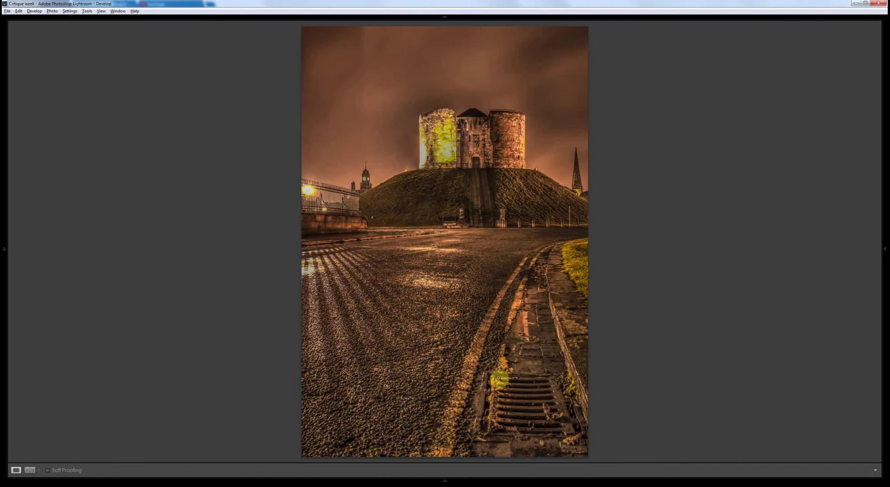
pyautogui.click(499, 387)
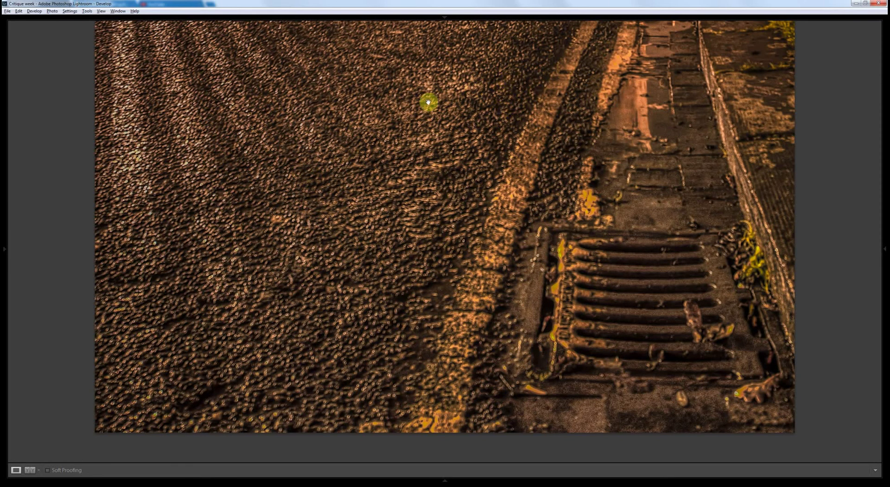
pyautogui.moveTo(441, 89); pyautogui.dragTo(366, 434)
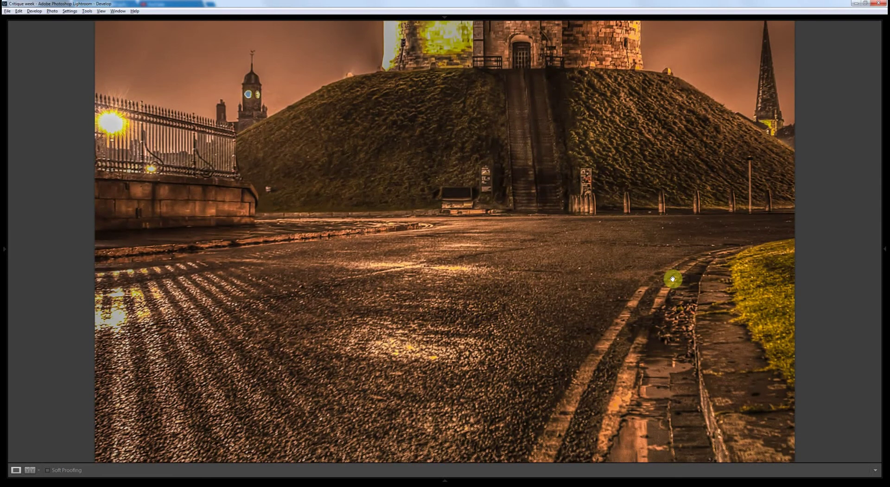
pyautogui.scroll(2, 656, 293)
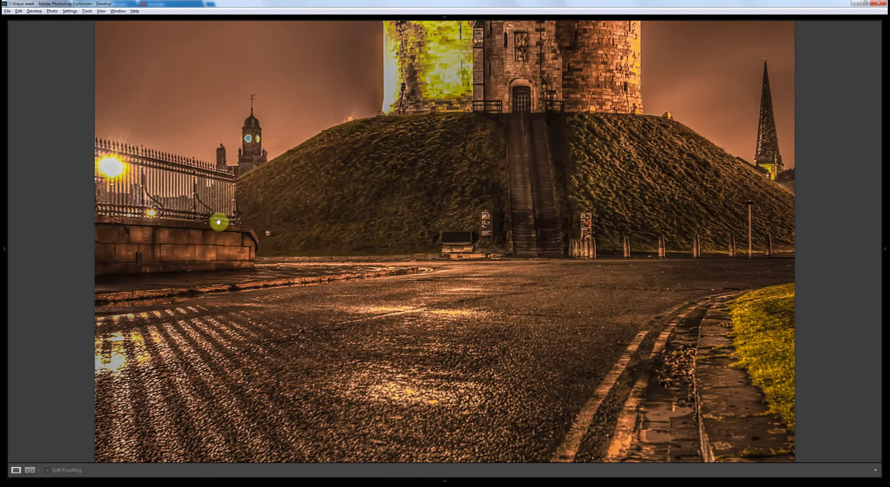
pyautogui.scroll(4, 255, 245)
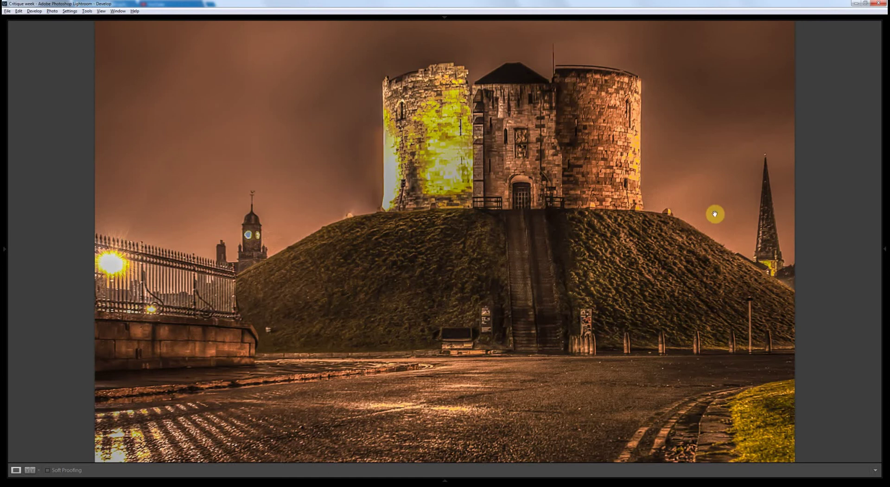
pyautogui.moveTo(669, 246); pyautogui.dragTo(680, 282)
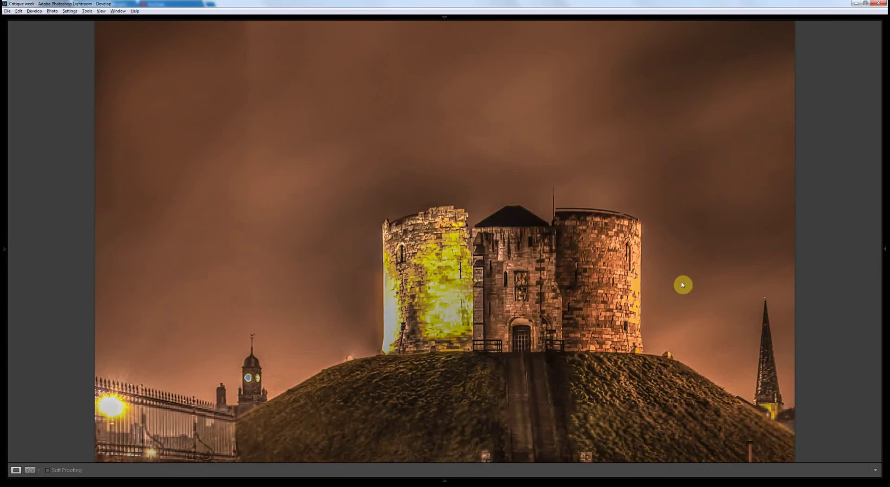
pyautogui.click(529, 246)
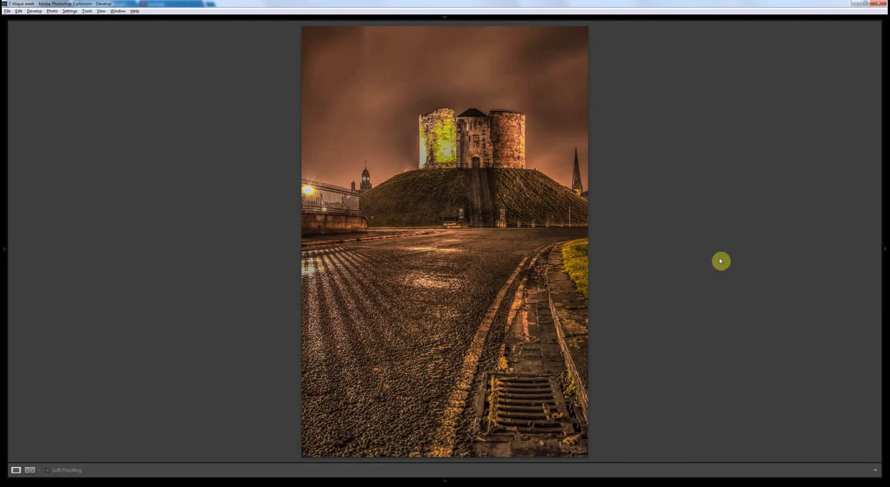
pyautogui.click(432, 392)
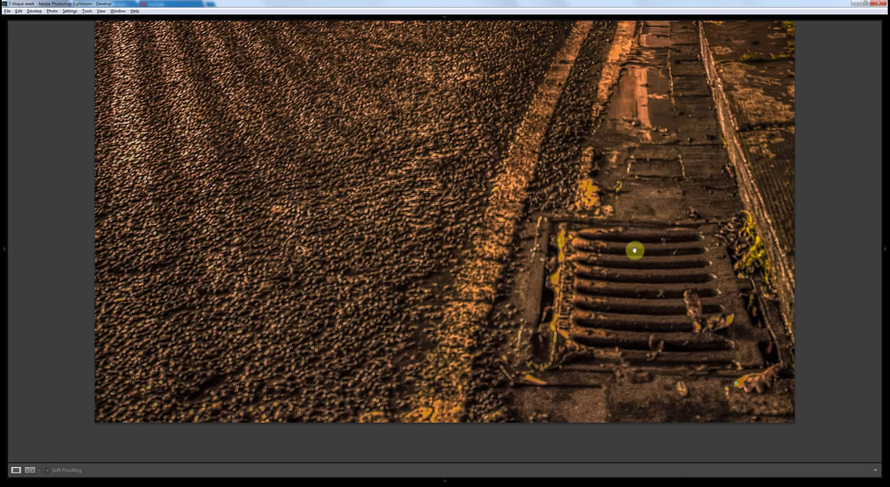
pyautogui.moveTo(662, 124); pyautogui.dragTo(655, 344)
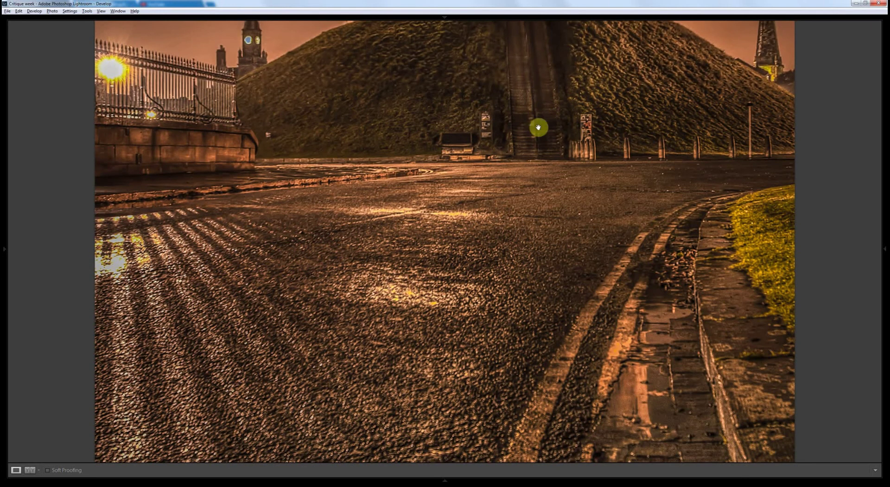
pyautogui.scroll(2, 538, 135)
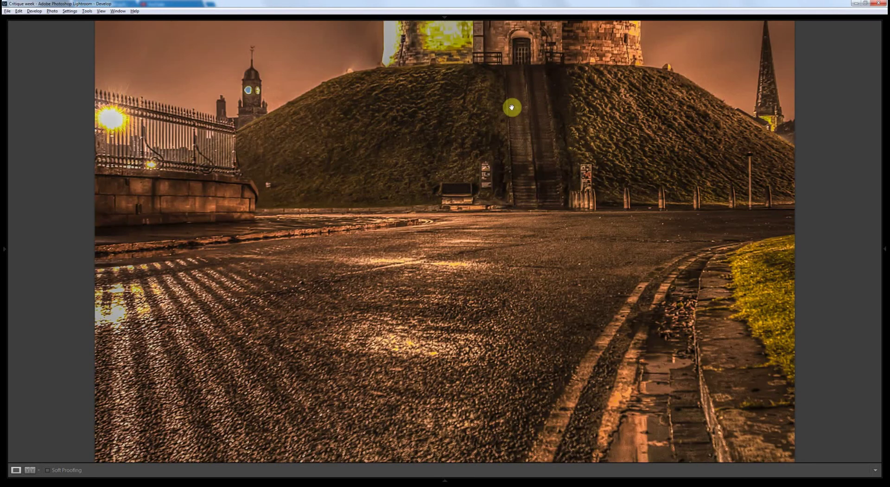
pyautogui.click(510, 92)
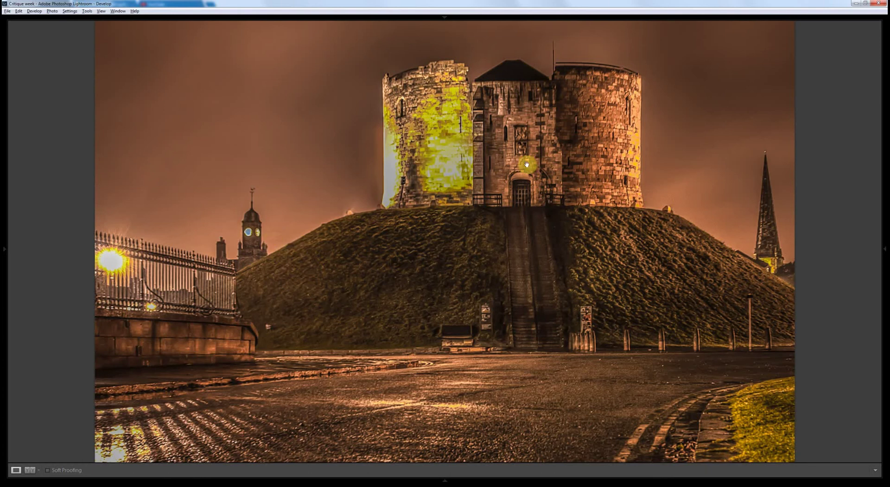
pyautogui.click(513, 378)
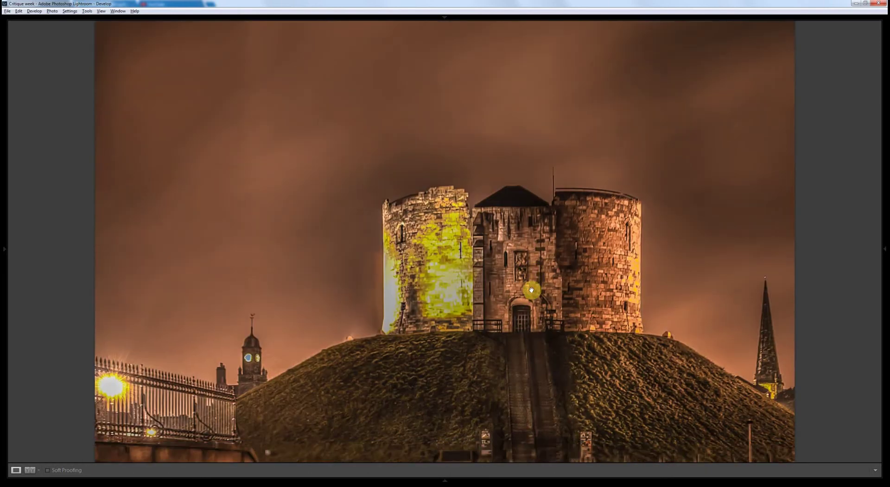
pyautogui.click(644, 391)
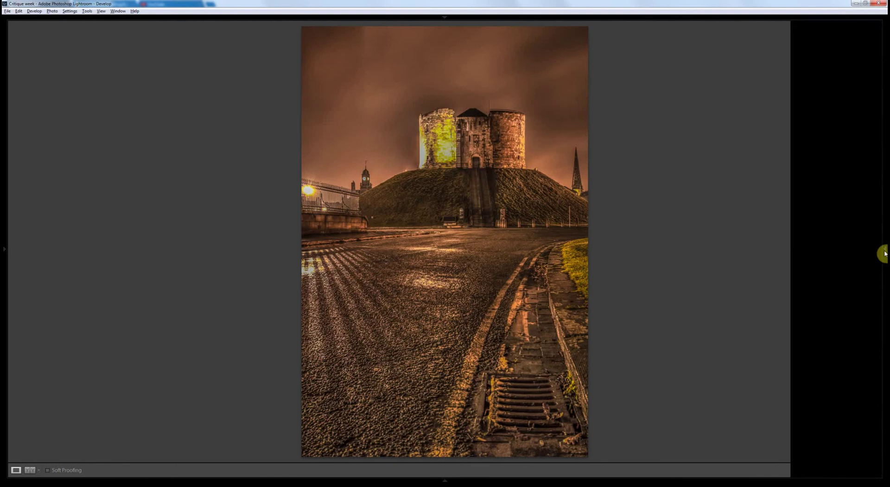
pyautogui.click(884, 250)
pyautogui.moveTo(840, 159); pyautogui.dragTo(834, 161)
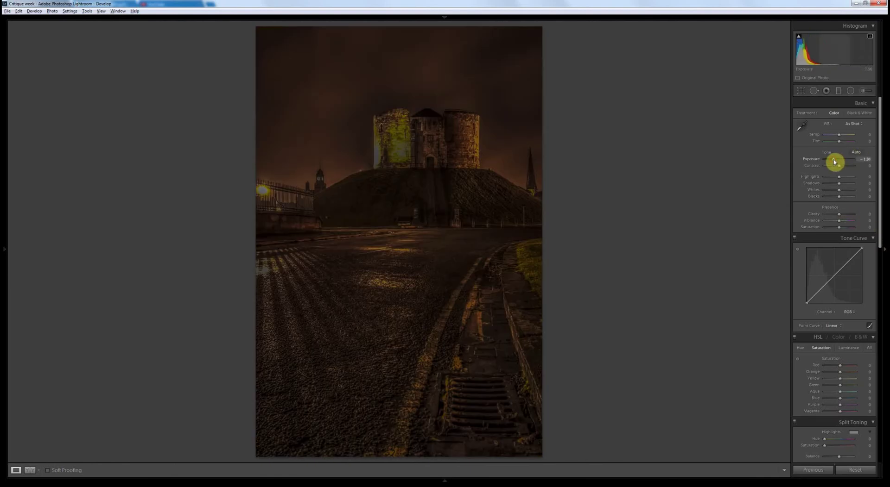
pyautogui.moveTo(834, 162); pyautogui.dragTo(838, 189)
pyautogui.scroll(-10, 836, 195)
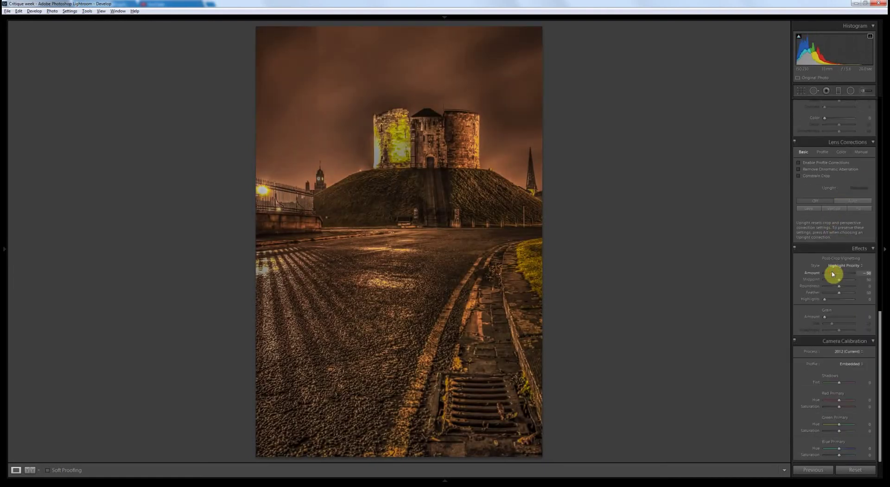
pyautogui.moveTo(833, 274); pyautogui.dragTo(830, 285)
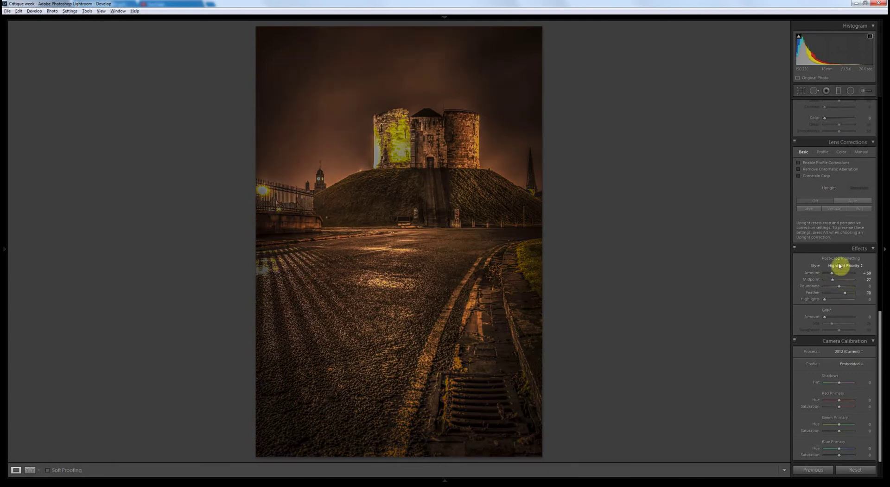
pyautogui.click(851, 293)
pyautogui.scroll(10, 864, 234)
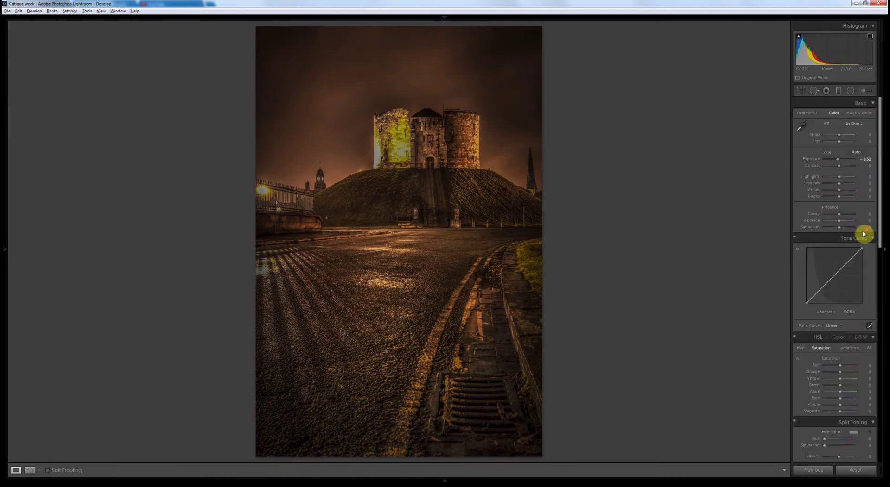
pyautogui.doubleClick(840, 161)
pyautogui.moveTo(841, 163); pyautogui.dragTo(841, 162)
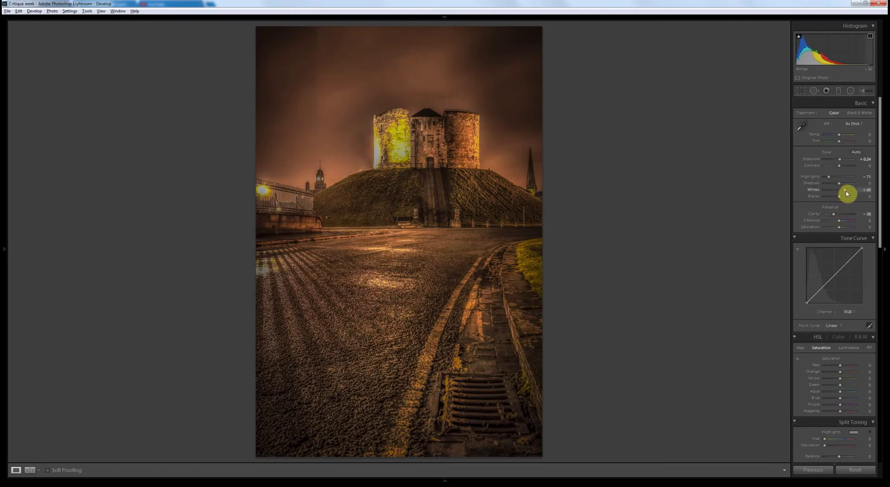
pyautogui.moveTo(849, 195); pyautogui.dragTo(848, 194)
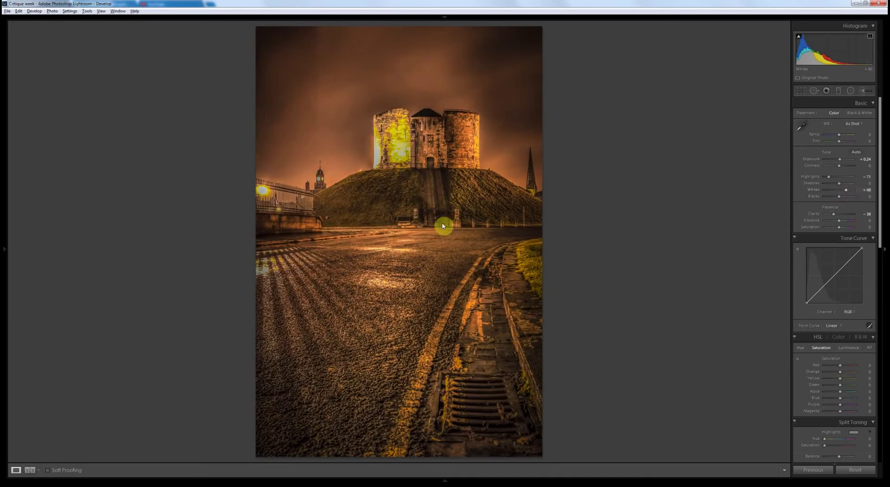
pyautogui.click(30, 470)
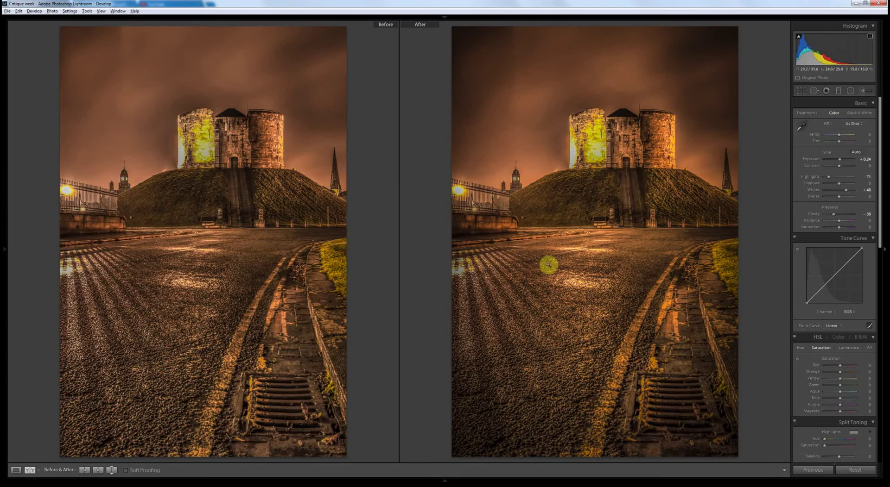
pyautogui.click(19, 471)
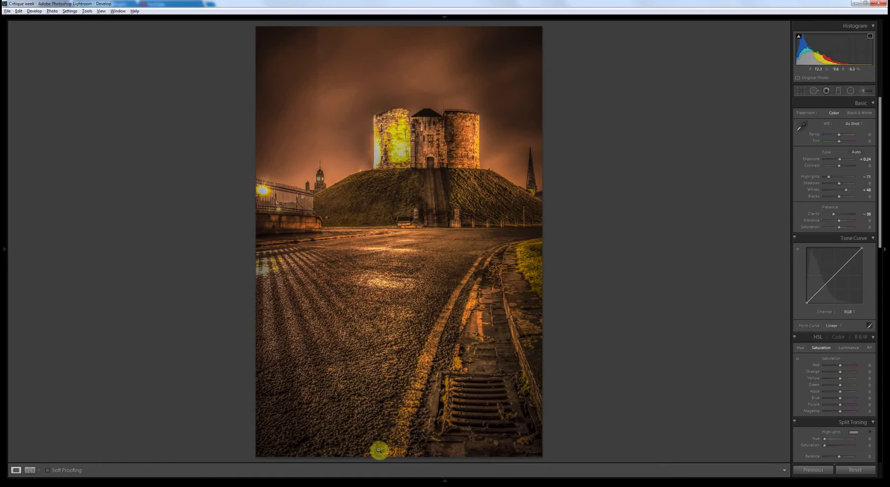
# Zoom to 1:1 on the stone-steps photo, pan from the grassy wall to the water, then refit
pyautogui.click(439, 426)
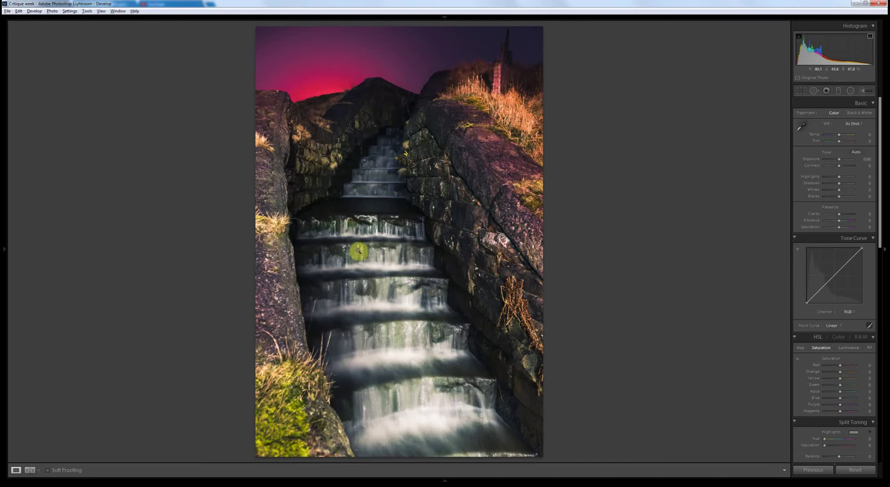
pyautogui.click(268, 219)
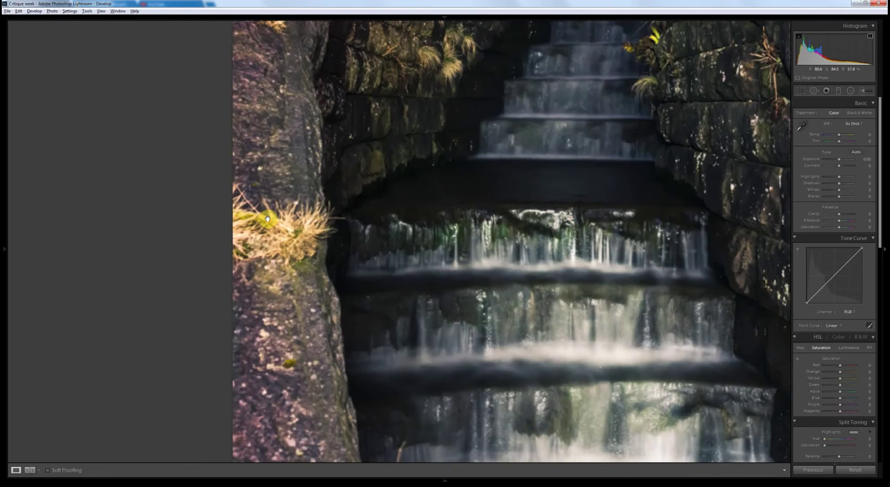
pyautogui.moveTo(584, 213); pyautogui.dragTo(433, 95)
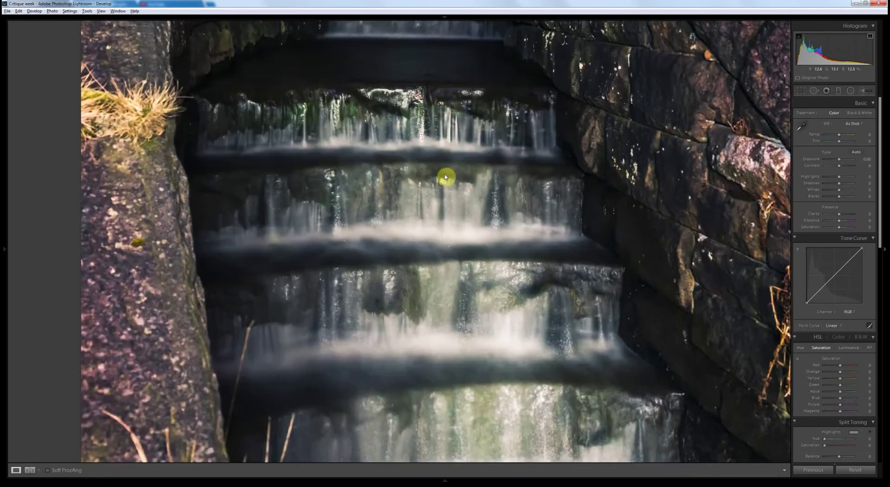
pyautogui.click(445, 176)
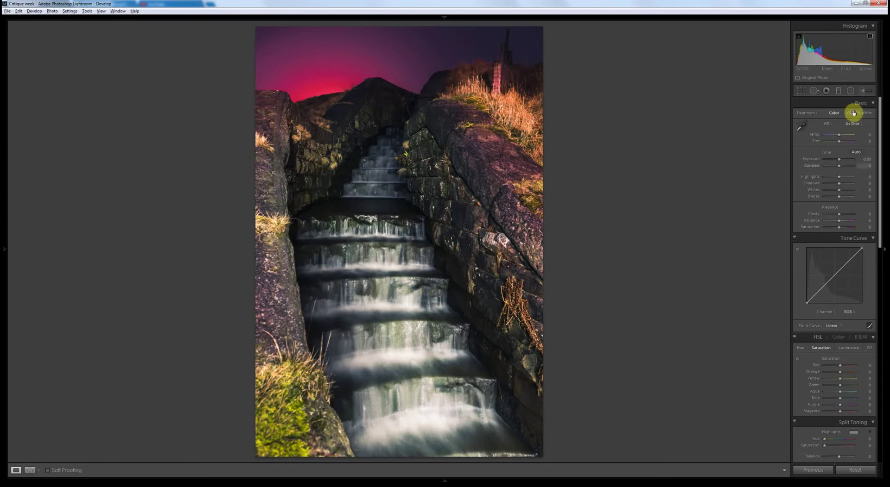
# Lay a graduated filter across the left stone wall at about -1.06 exposure and -36 clarity
pyautogui.click(838, 92)
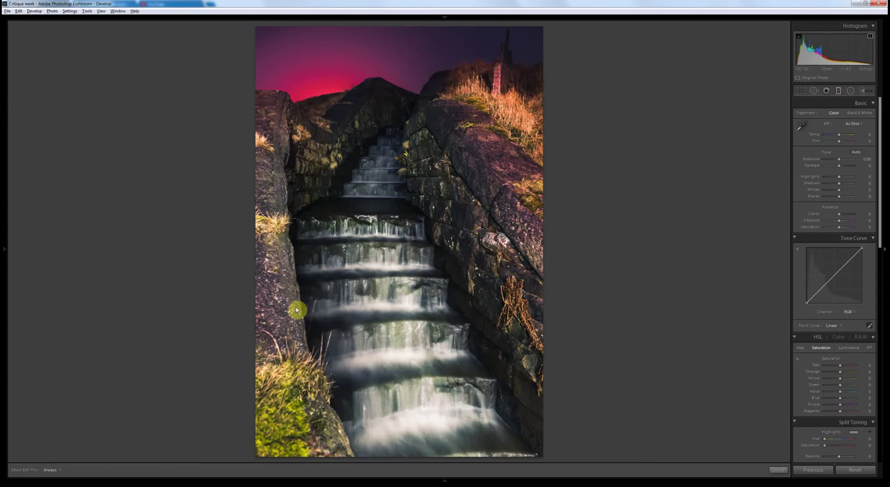
pyautogui.moveTo(302, 308); pyautogui.dragTo(335, 303)
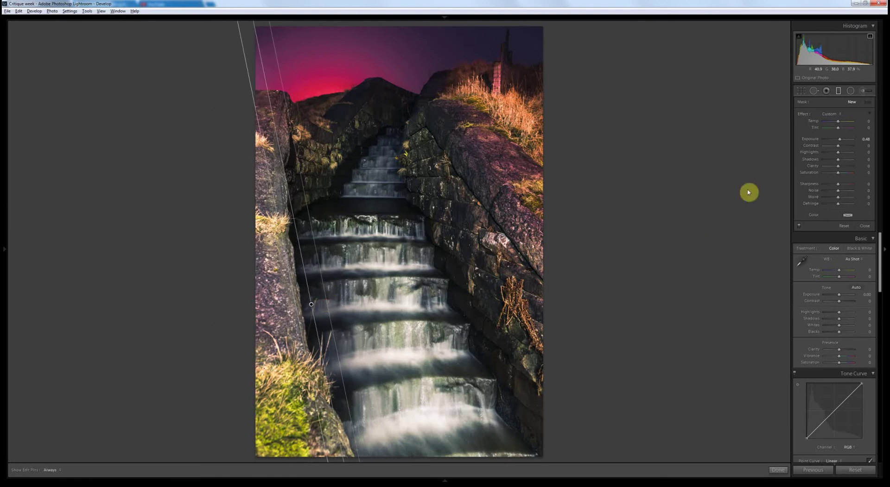
pyautogui.moveTo(842, 139); pyautogui.dragTo(836, 140)
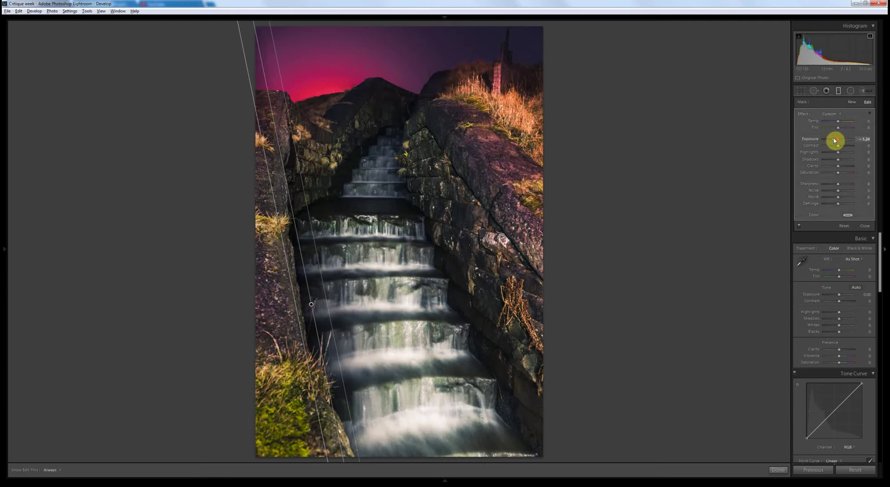
pyautogui.moveTo(835, 141); pyautogui.dragTo(836, 140)
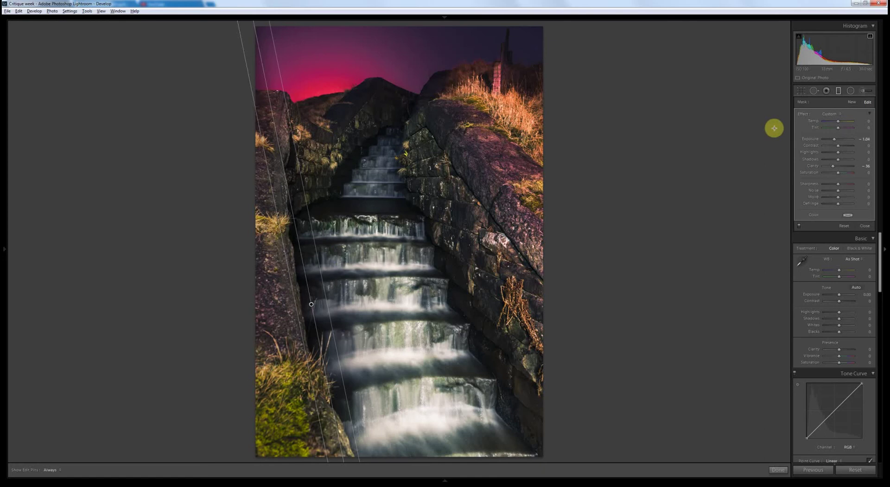
# Finish the graduated filter and add a post-crop vignette of about -55 to the waterfall photo
pyautogui.click(778, 471)
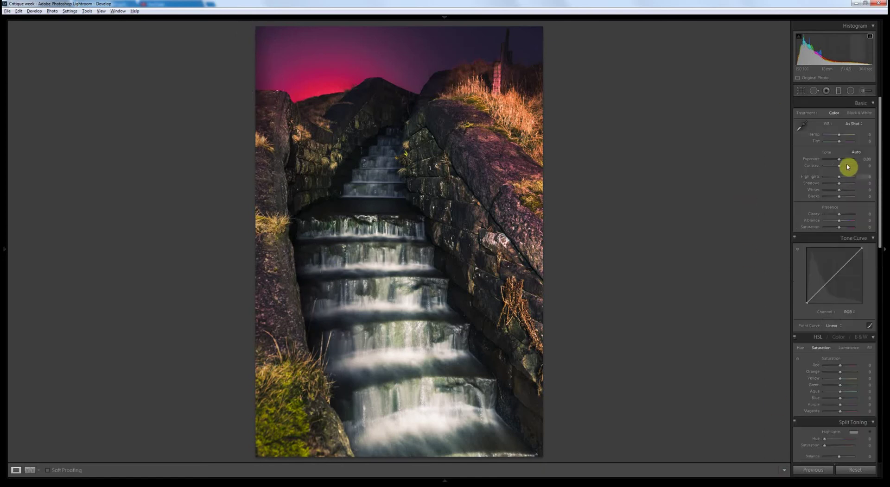
pyautogui.scroll(-10, 836, 183)
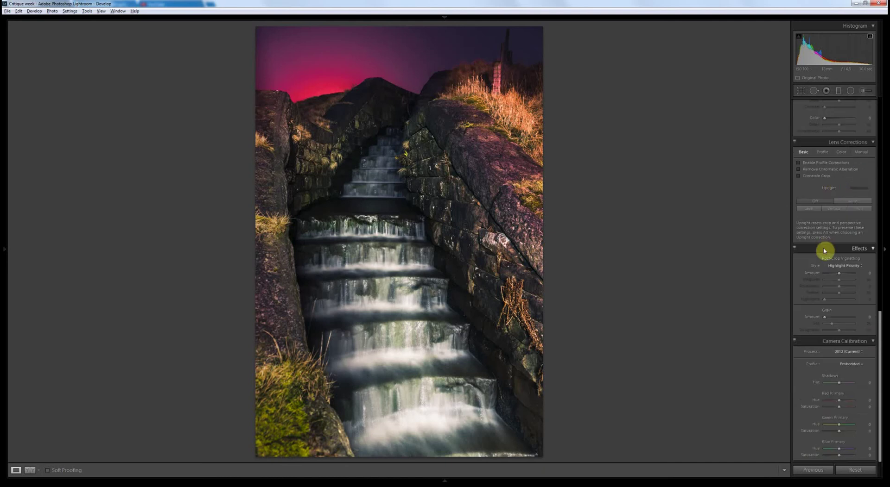
pyautogui.moveTo(830, 277); pyautogui.dragTo(834, 277)
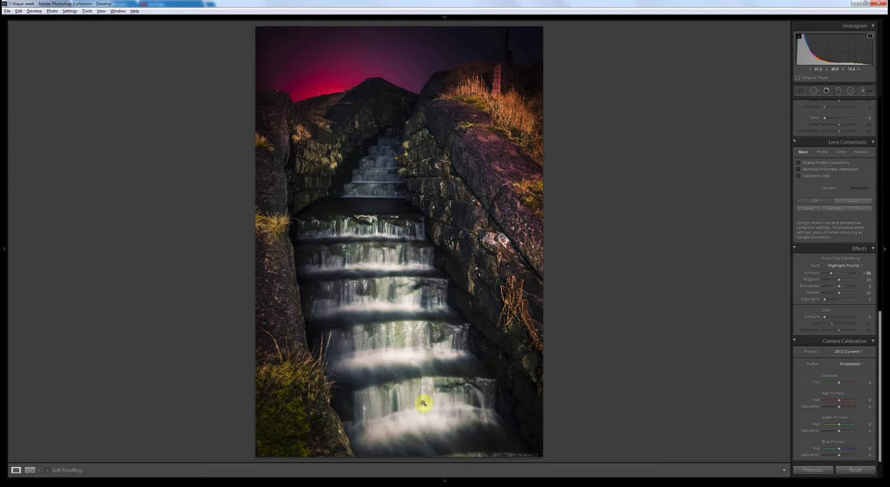
pyautogui.moveTo(445, 480)
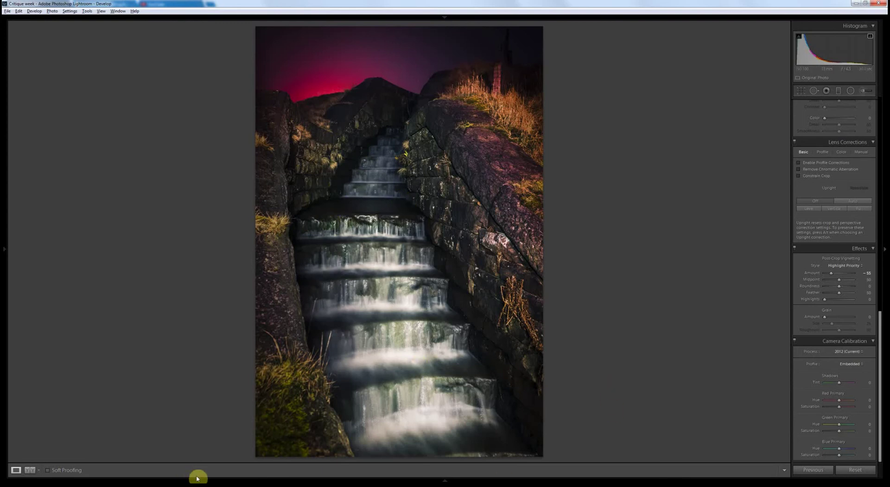
# Advance to the next submission, the river at dusk lined with glowing street lamps
pyautogui.click(252, 413)
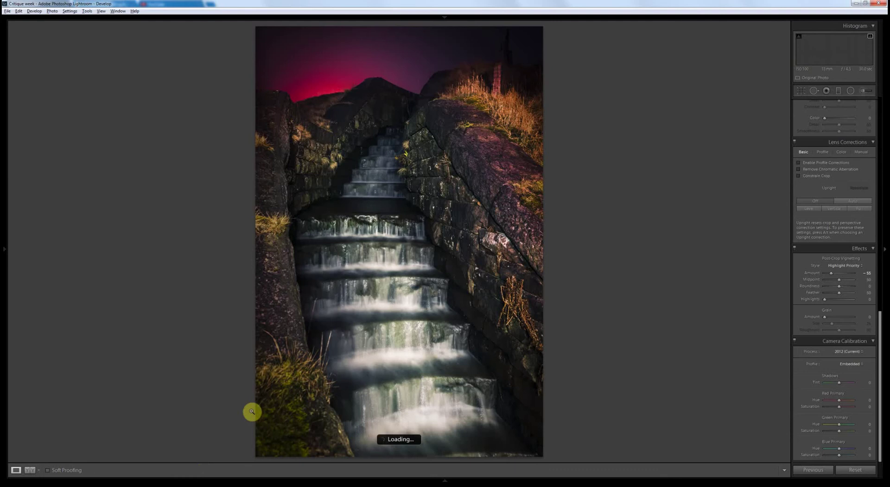
pyautogui.press('Right')
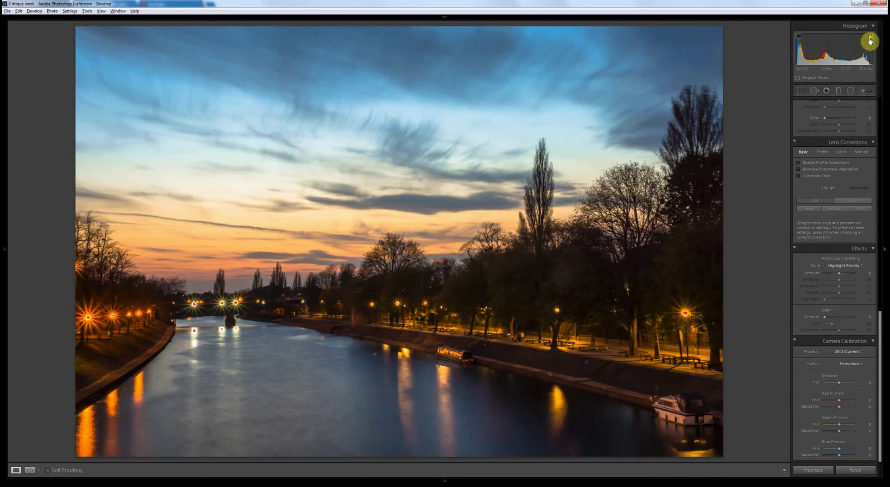
pyautogui.scroll(10, 814, 161)
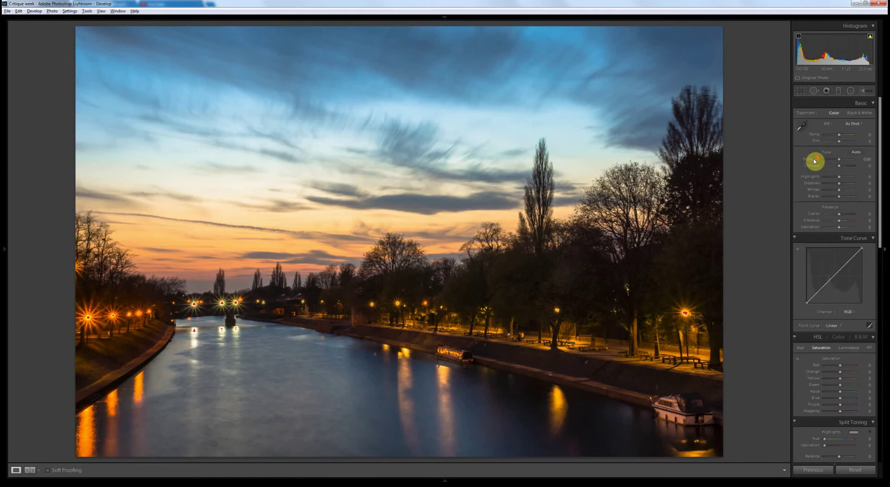
pyautogui.moveTo(814, 161); pyautogui.dragTo(849, 160)
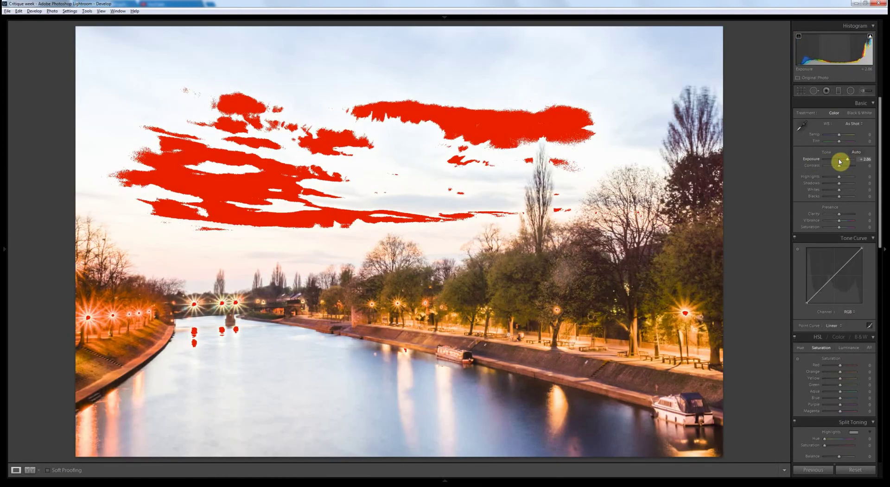
pyautogui.click(840, 160)
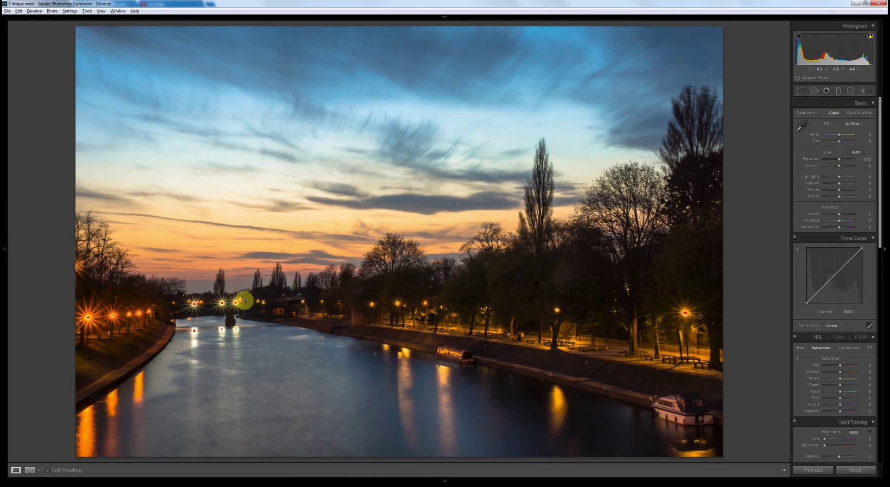
pyautogui.click(219, 304)
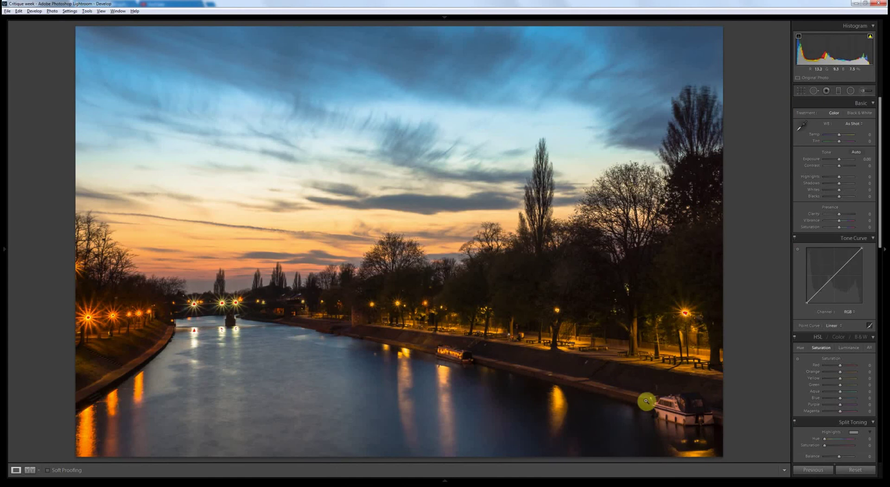
pyautogui.click(446, 356)
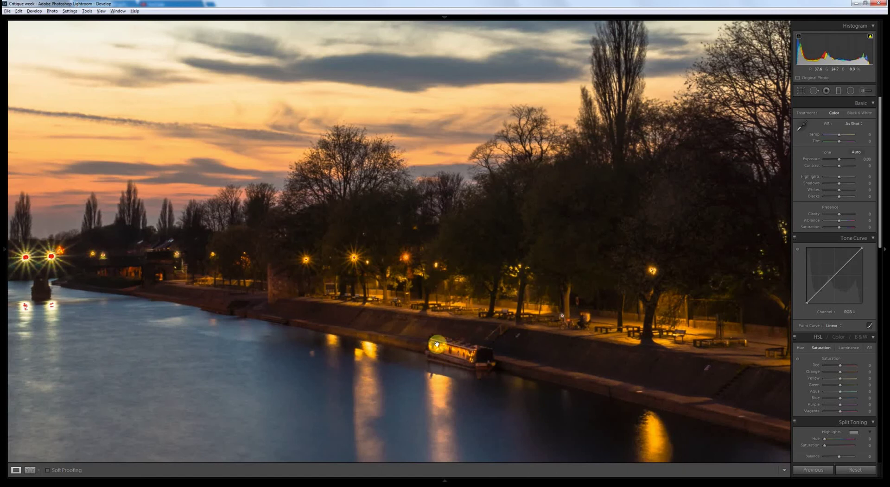
pyautogui.click(454, 365)
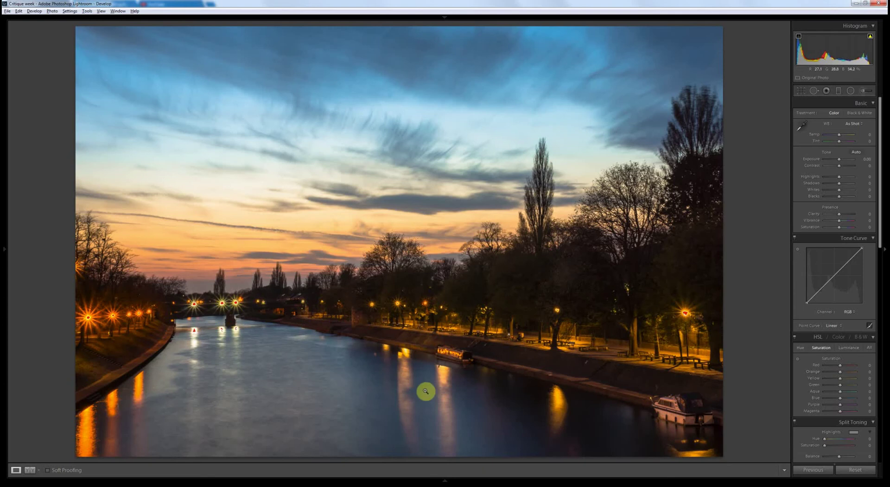
# Crop the river photo inward from the top-right, bottom-left and top edge to drop the boat and sky
pyautogui.click(804, 98)
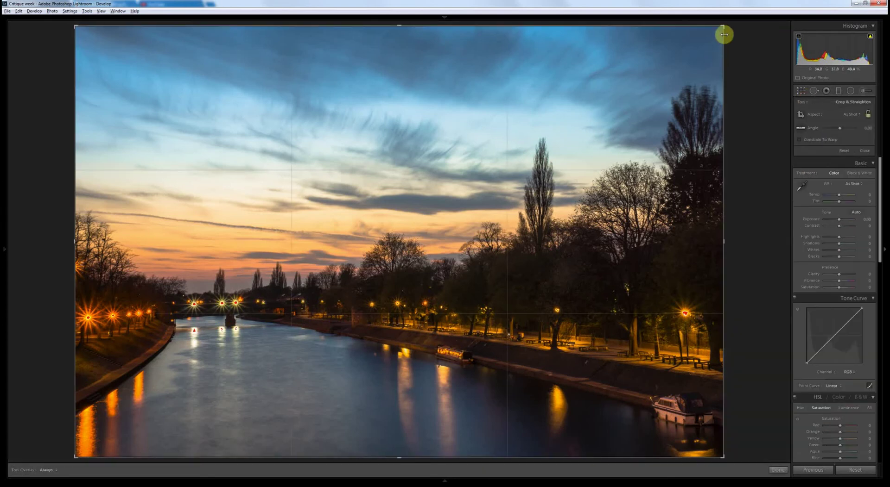
pyautogui.moveTo(723, 25); pyautogui.dragTo(681, 62)
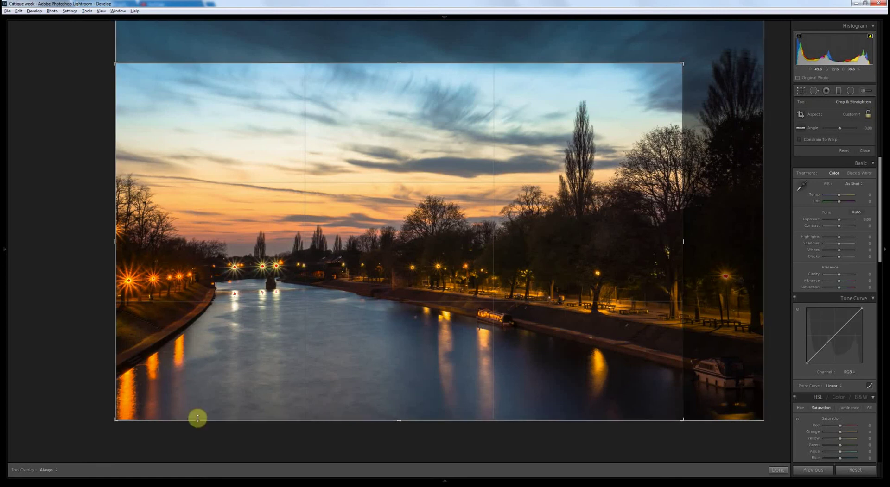
pyautogui.moveTo(117, 420); pyautogui.dragTo(119, 411)
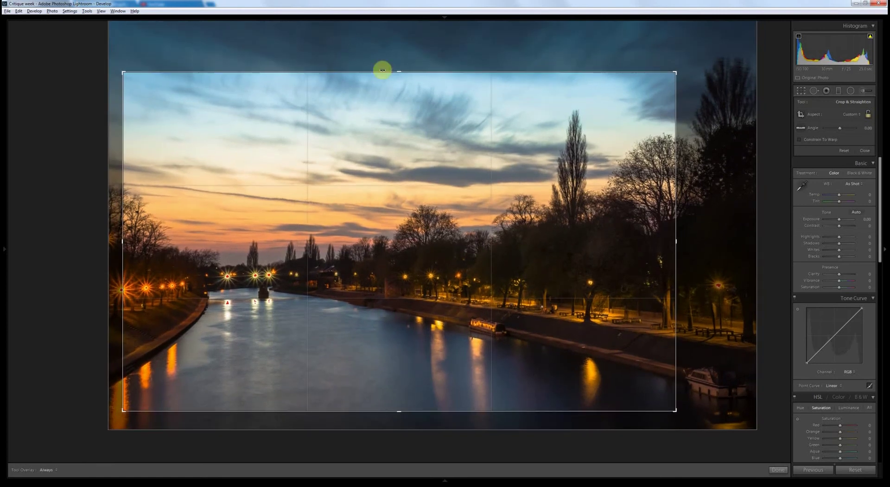
pyautogui.moveTo(399, 74); pyautogui.dragTo(400, 83)
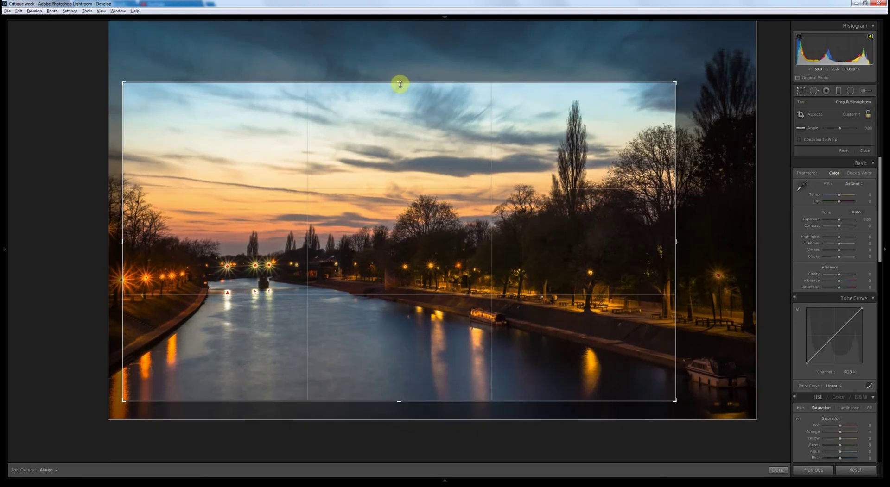
pyautogui.moveTo(399, 85); pyautogui.dragTo(399, 85)
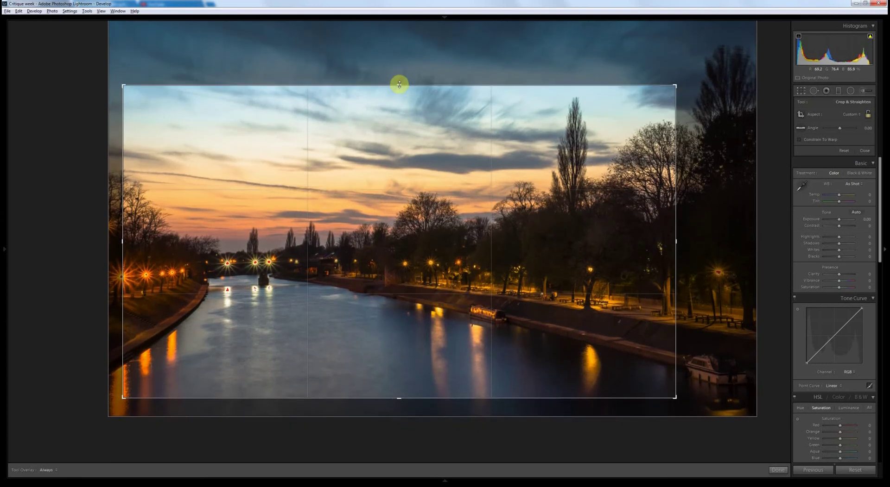
pyautogui.press('Return')
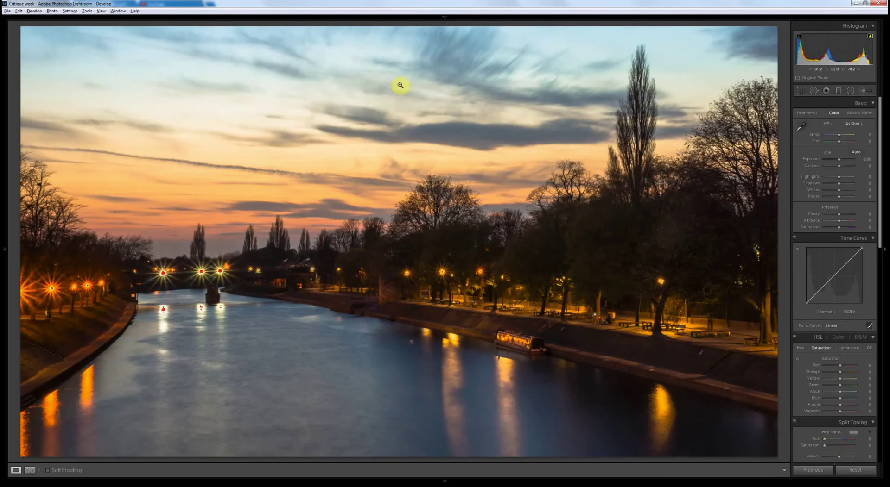
# Compare the cropped river photo with its uncropped original, then return to the latest Crop Rectangle state
pyautogui.click(33, 471)
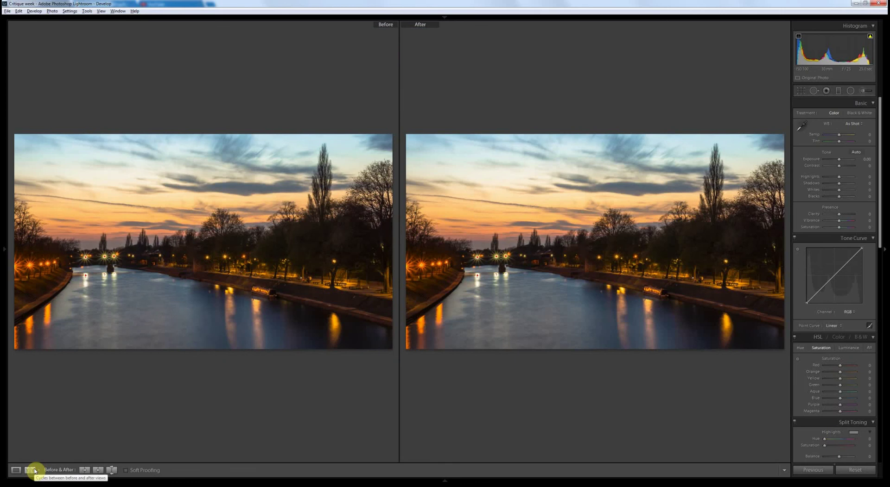
pyautogui.click(15, 471)
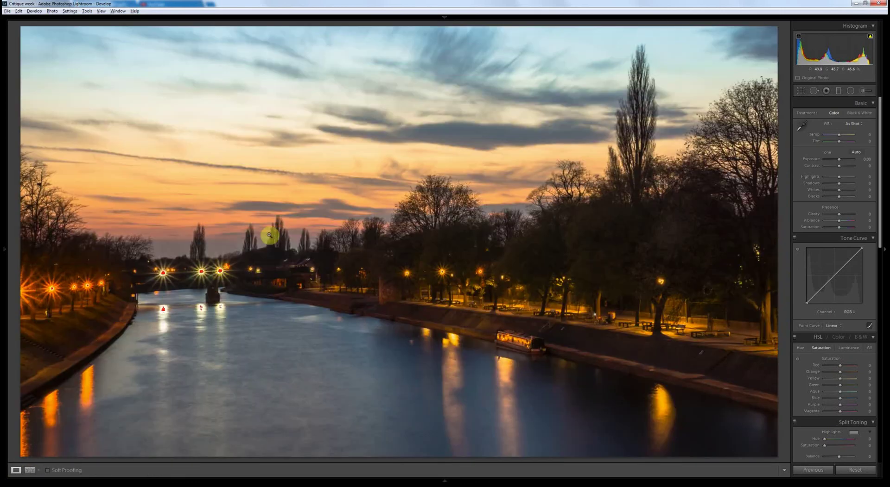
pyautogui.moveTo(2, 249)
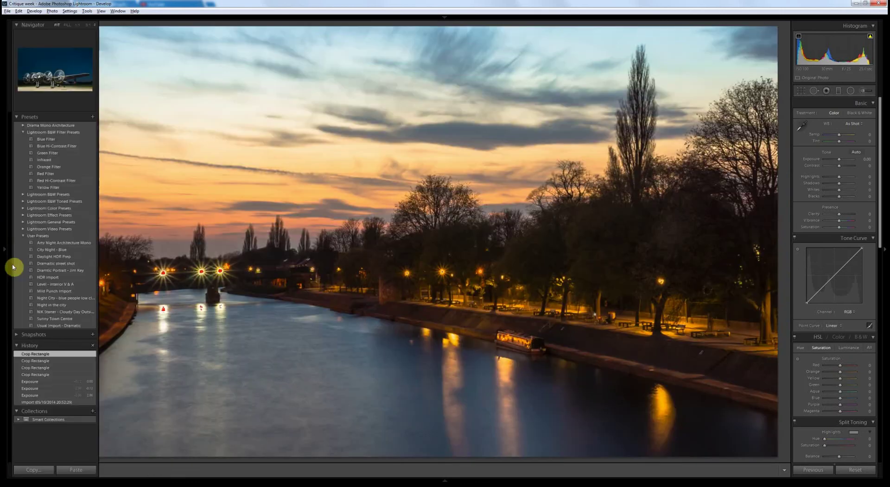
pyautogui.click(60, 384)
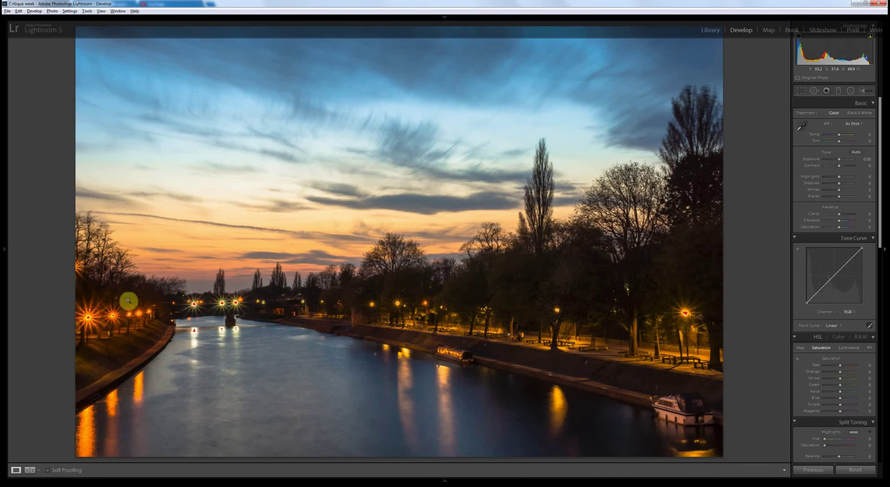
pyautogui.moveTo(2, 267)
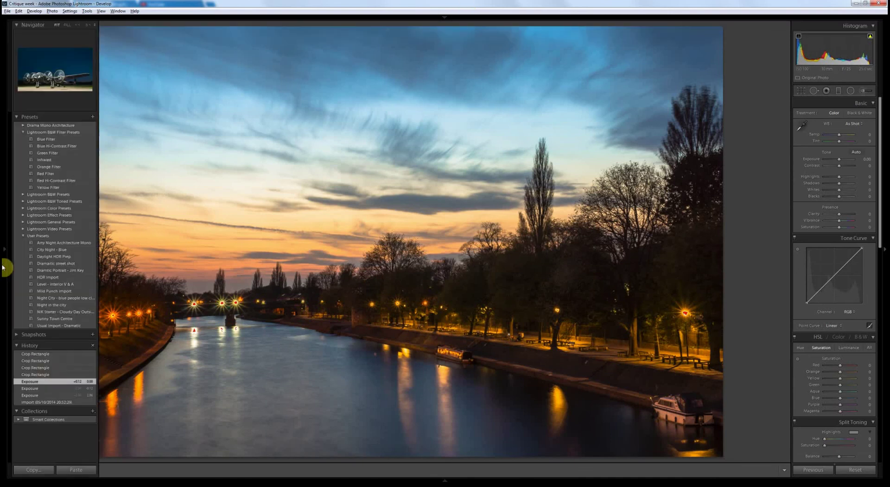
pyautogui.click(39, 355)
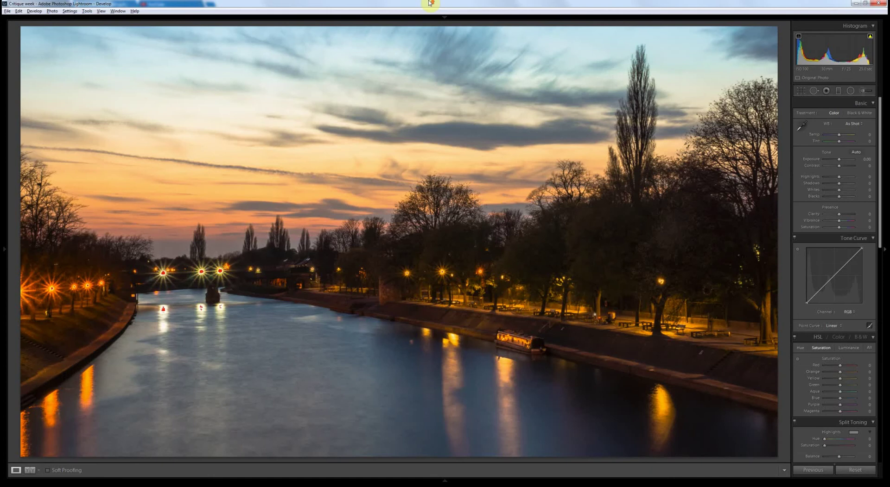
# Paint an adjustment brush over the river reflections with exposure +0.46, clarity 48 and noise 48
pyautogui.click(863, 90)
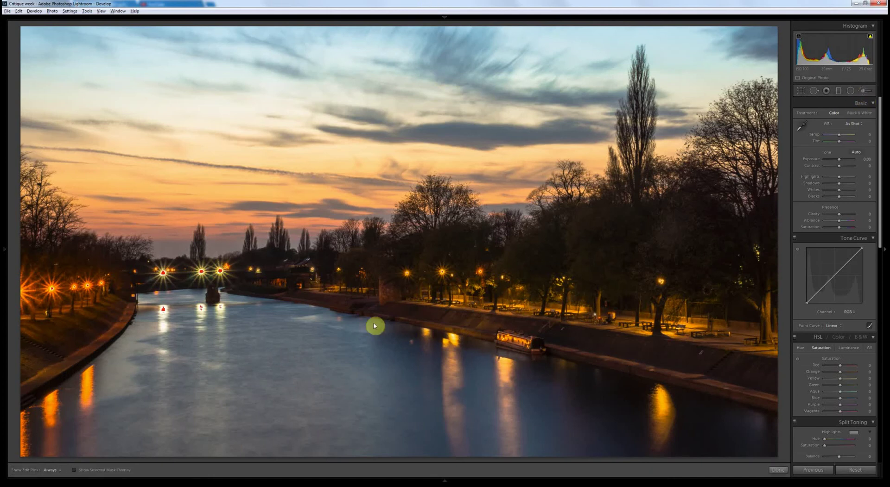
pyautogui.scroll(-2, 286, 386)
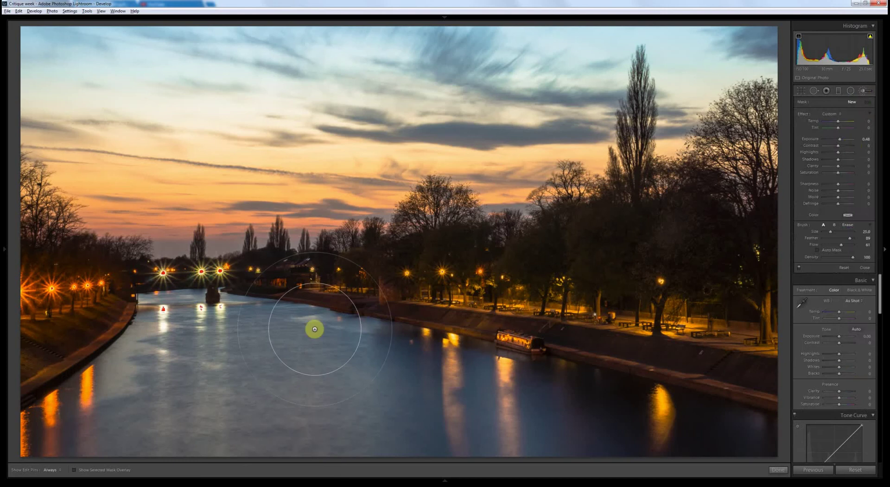
pyautogui.press('h')
pyautogui.moveTo(238, 373)
pyautogui.mouseDown()
pyautogui.moveTo(154, 387)
pyautogui.moveTo(167, 383)
pyautogui.moveTo(85, 423)
pyautogui.moveTo(125, 393)
pyautogui.moveTo(192, 385)
pyautogui.moveTo(265, 351)
pyautogui.moveTo(299, 379)
pyautogui.moveTo(456, 423)
pyautogui.moveTo(533, 436)
pyautogui.moveTo(387, 380)
pyautogui.moveTo(637, 443)
pyautogui.moveTo(600, 423)
pyautogui.moveTo(740, 434)
pyautogui.moveTo(354, 396)
pyautogui.moveTo(433, 462)
pyautogui.moveTo(349, 437)
pyautogui.moveTo(257, 347)
pyautogui.moveTo(175, 333)
pyautogui.moveTo(136, 386)
pyautogui.moveTo(417, 470)
pyautogui.mouseUp()
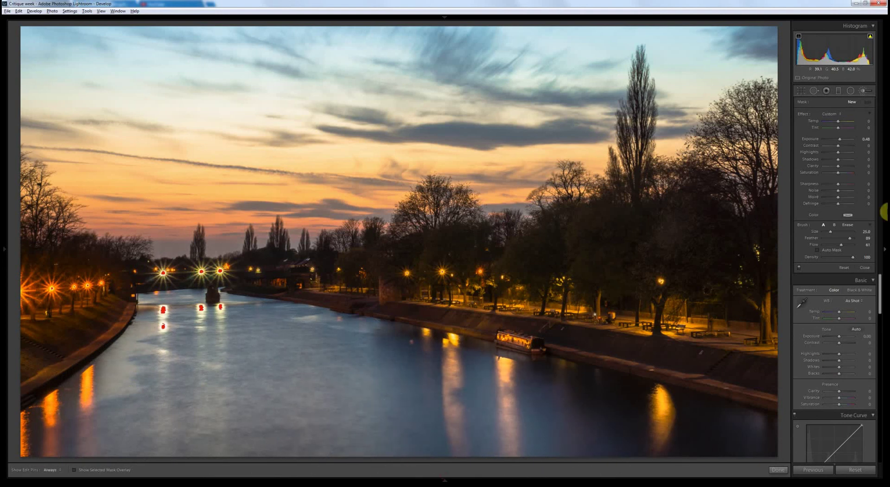
pyautogui.press('h')
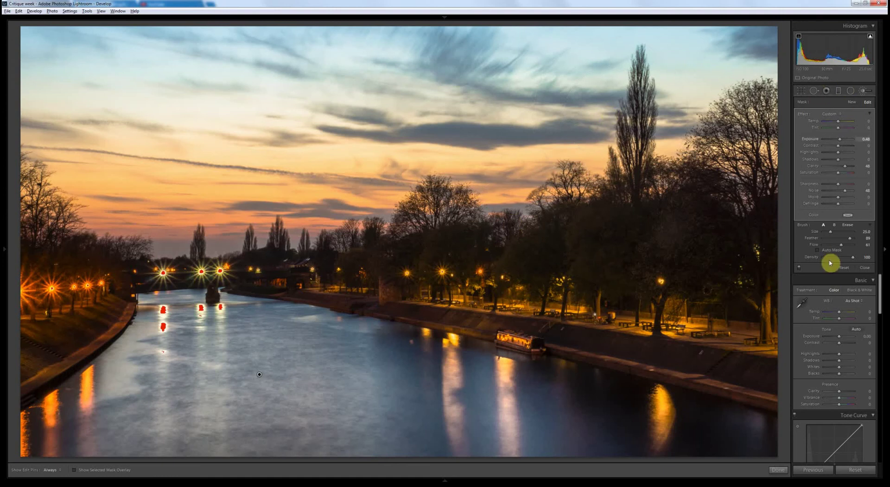
pyautogui.scroll(-10, 816, 371)
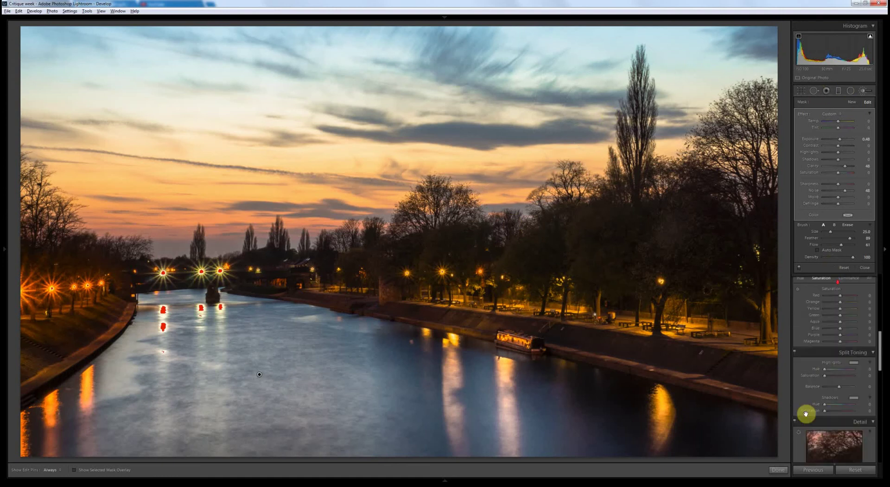
# Finish the brush and set the post-crop vignette to amount -45, midpoint 38, feather 80
pyautogui.click(778, 471)
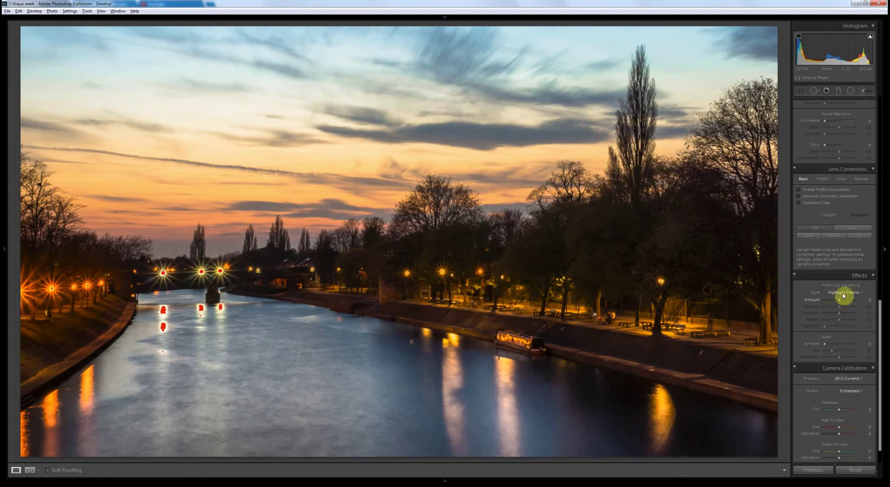
pyautogui.click(834, 301)
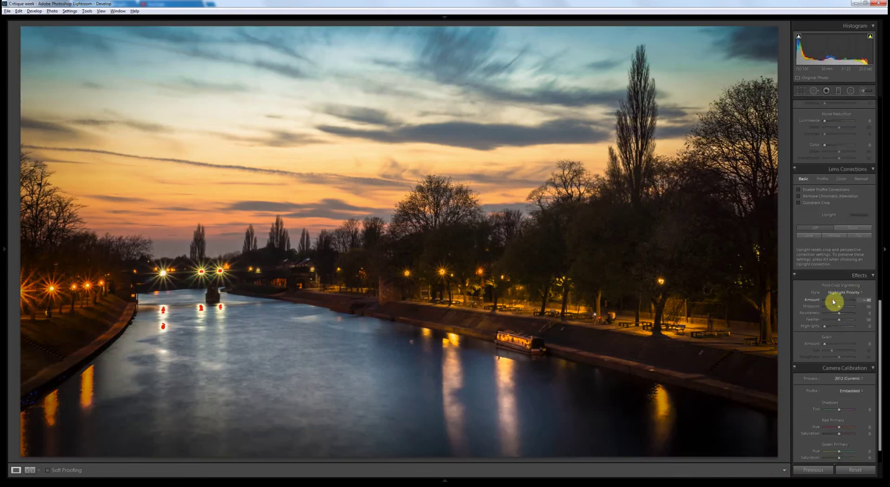
pyautogui.moveTo(837, 307); pyautogui.dragTo(849, 323)
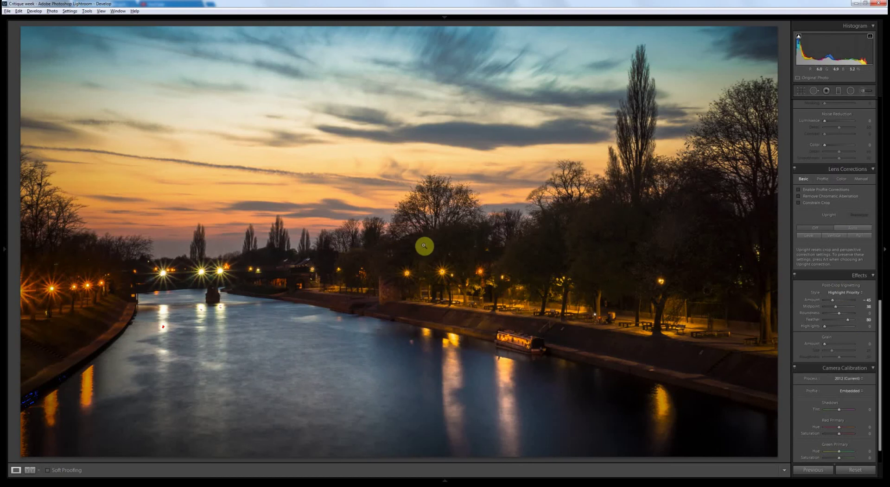
pyautogui.click(431, 283)
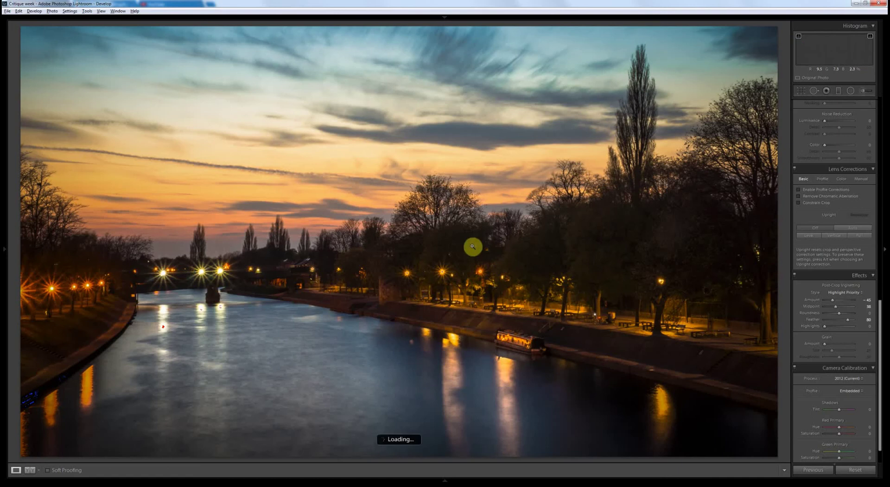
# Advance to the marsh reflection photo, zoom 1:1 on the treeline, pan to the sky, and refit
pyautogui.press('Right')
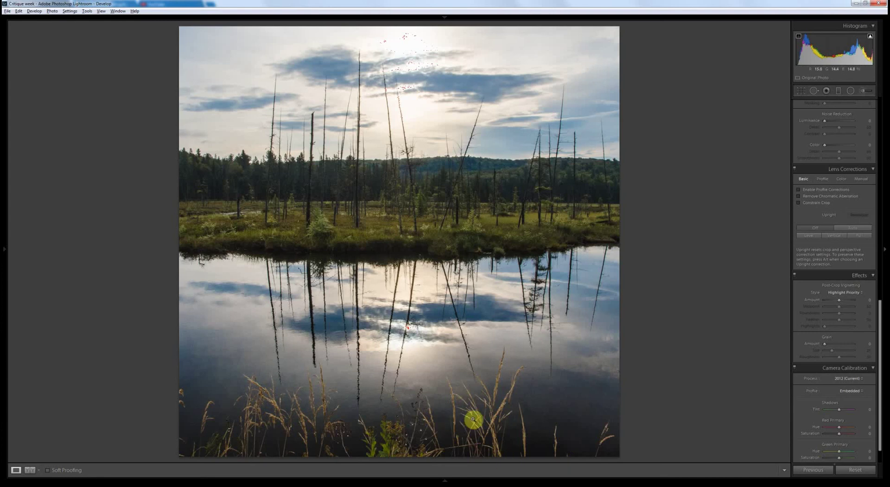
pyautogui.click(426, 237)
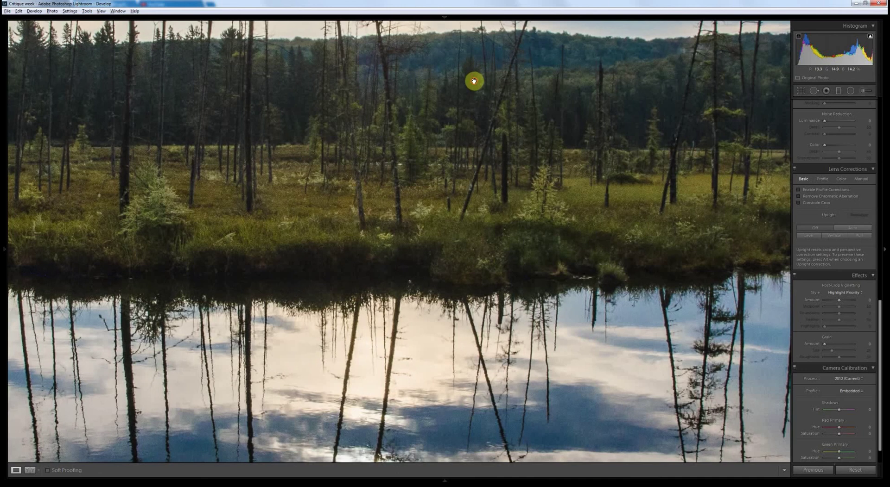
pyautogui.moveTo(473, 81); pyautogui.dragTo(487, 390)
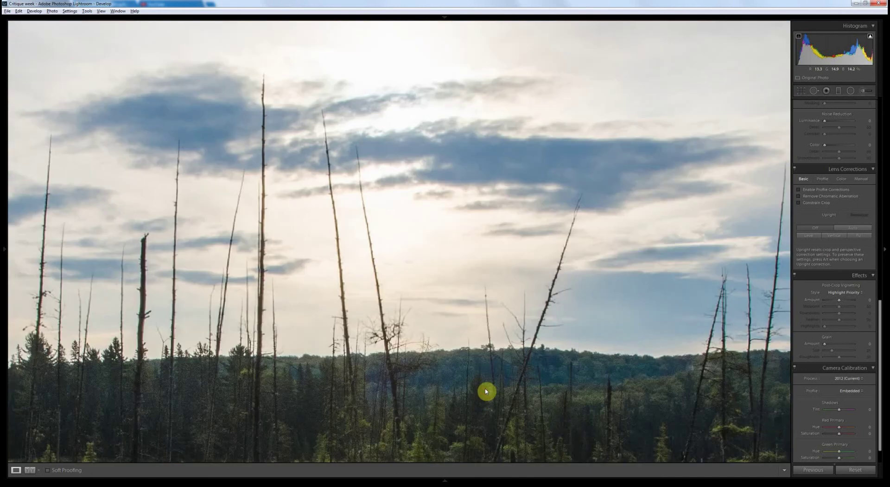
pyautogui.click(495, 356)
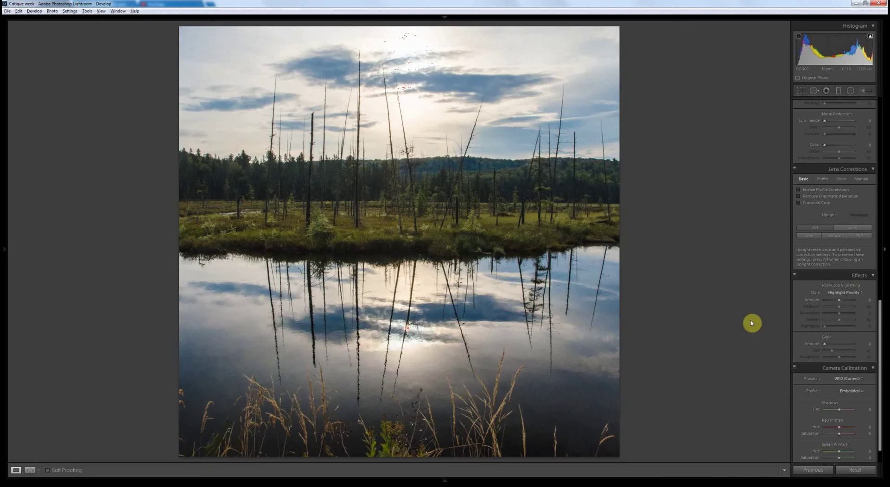
pyautogui.scroll(10, 850, 268)
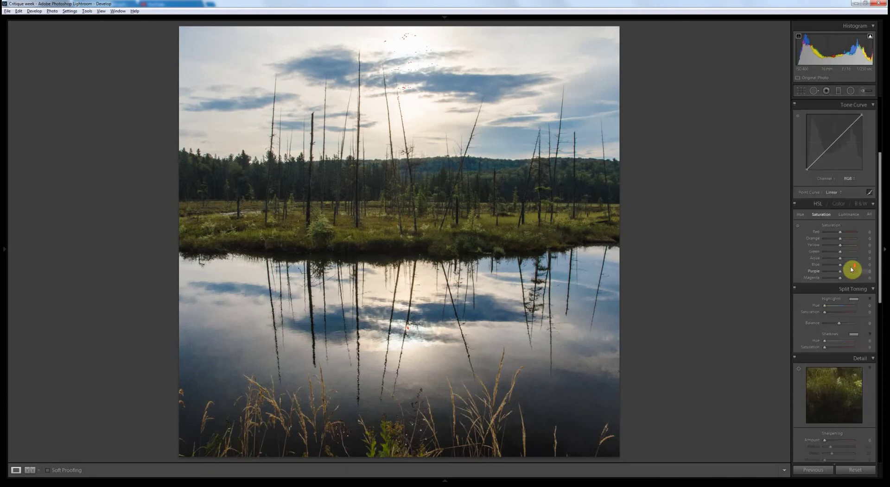
pyautogui.scroll(-10, 851, 288)
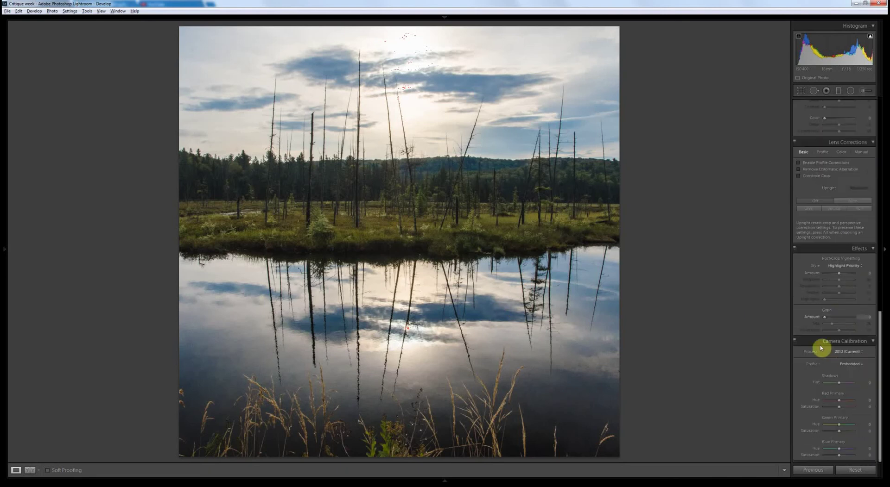
# Darken the marsh photo's post-crop vignette to -45 and raise Clarity to +31
pyautogui.click(834, 277)
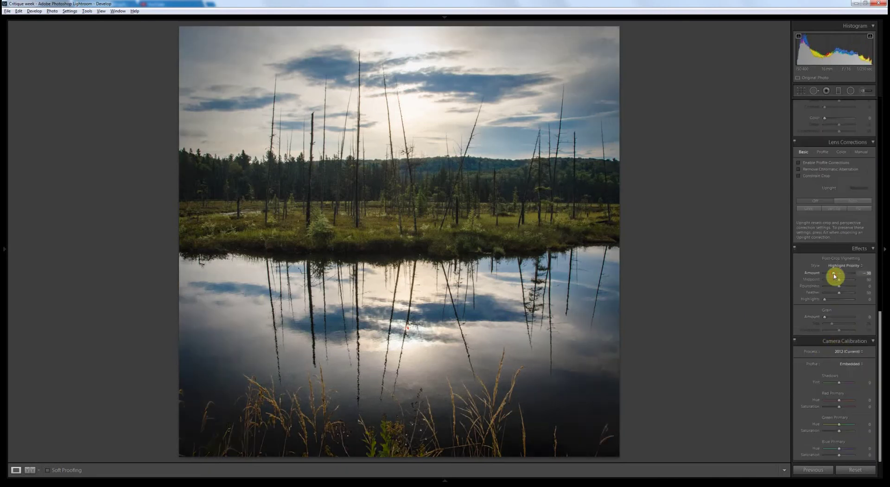
pyautogui.moveTo(834, 277); pyautogui.dragTo(839, 274)
pyautogui.scroll(10, 844, 266)
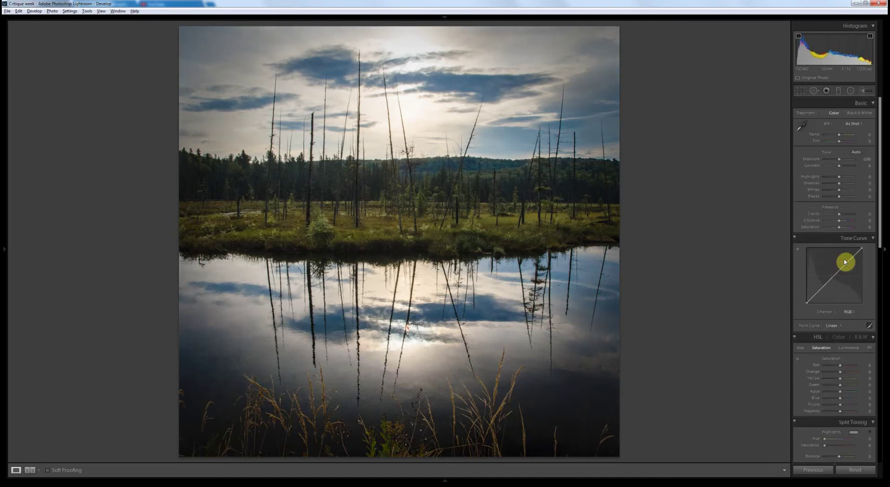
pyautogui.moveTo(839, 214); pyautogui.dragTo(844, 216)
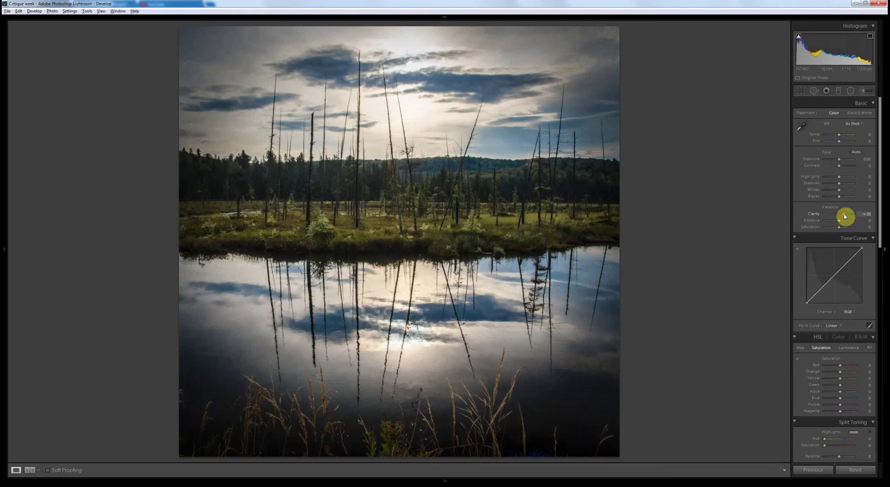
pyautogui.moveTo(844, 216); pyautogui.dragTo(844, 217)
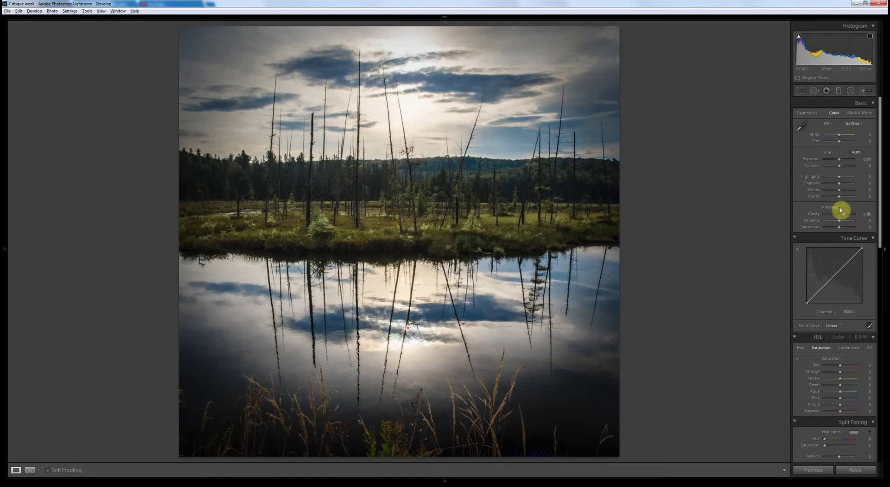
# Set Contrast +19, Highlights -21, Vibrance +21 and Exposure +0.36, then show Before/After
pyautogui.click(842, 167)
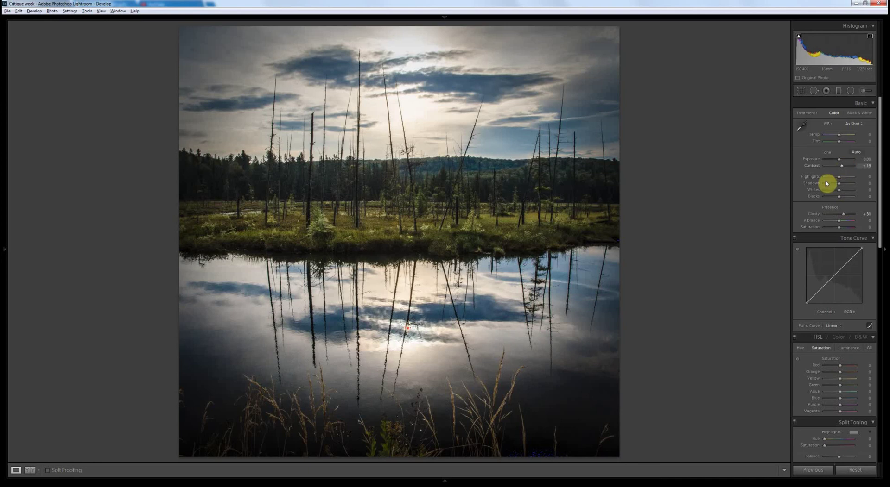
pyautogui.click(836, 178)
pyautogui.moveTo(837, 180); pyautogui.dragTo(835, 180)
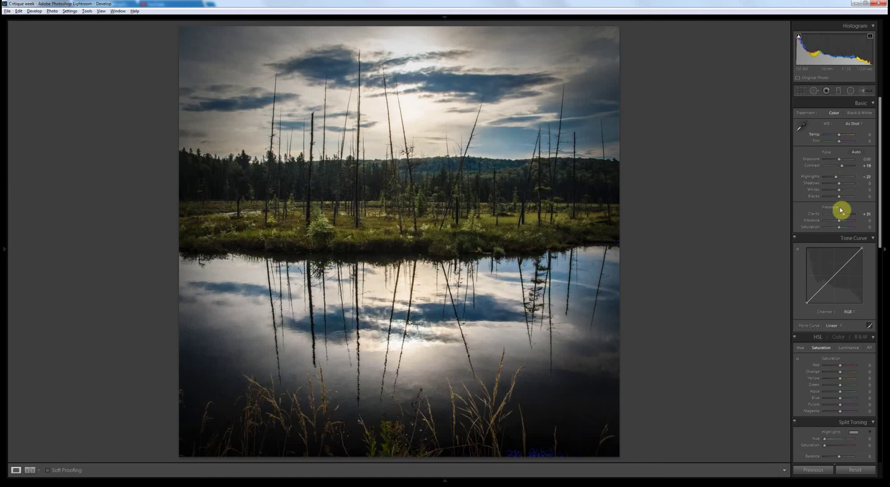
pyautogui.click(843, 222)
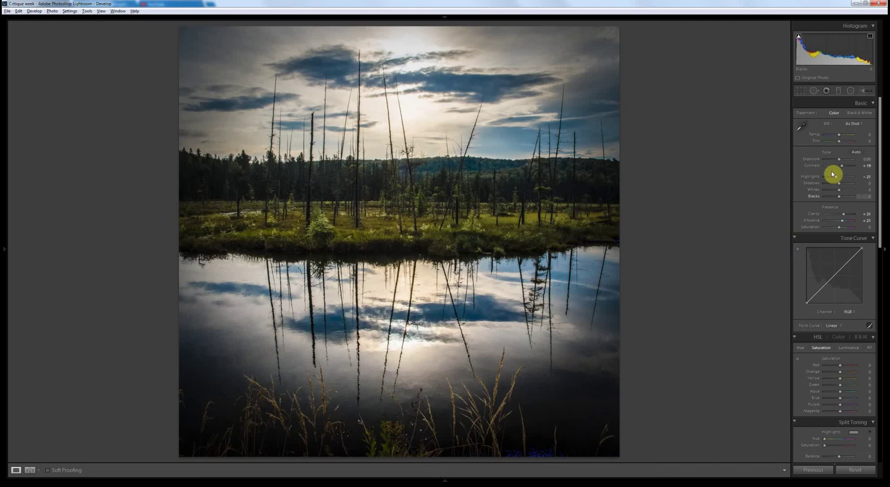
pyautogui.moveTo(840, 160); pyautogui.dragTo(841, 162)
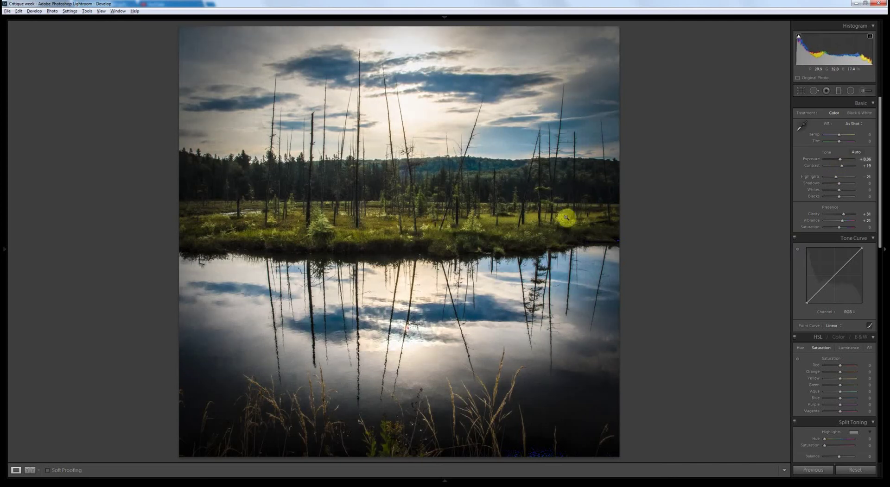
pyautogui.click(30, 472)
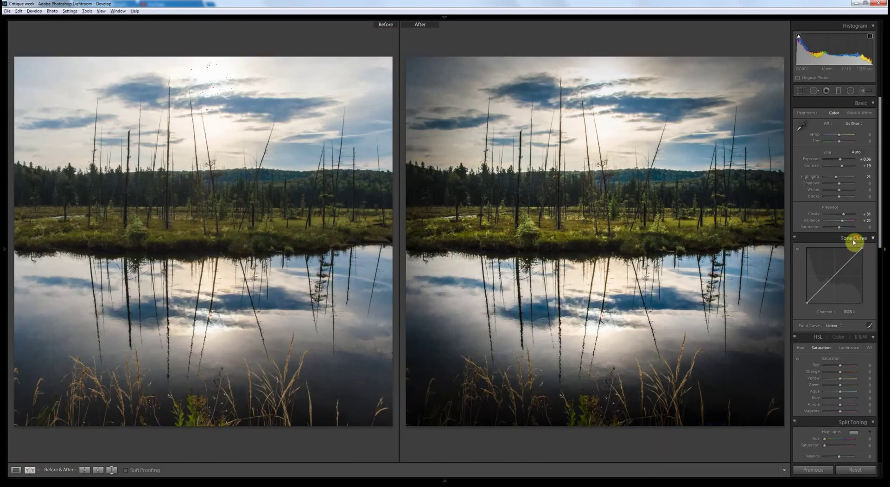
# Ease the marsh vignette back to about -21, then advance to the aircraft night photo
pyautogui.scroll(-8, 854, 248)
pyautogui.scroll(-4, 854, 252)
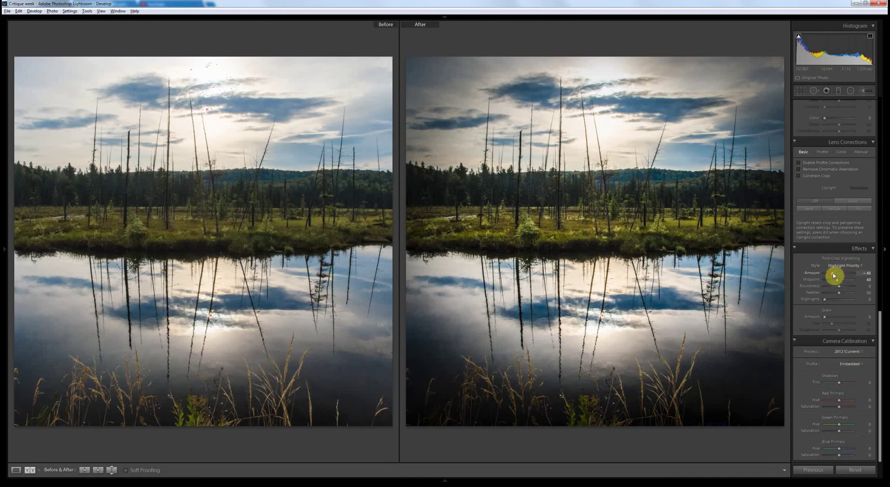
pyautogui.moveTo(833, 275); pyautogui.dragTo(836, 276)
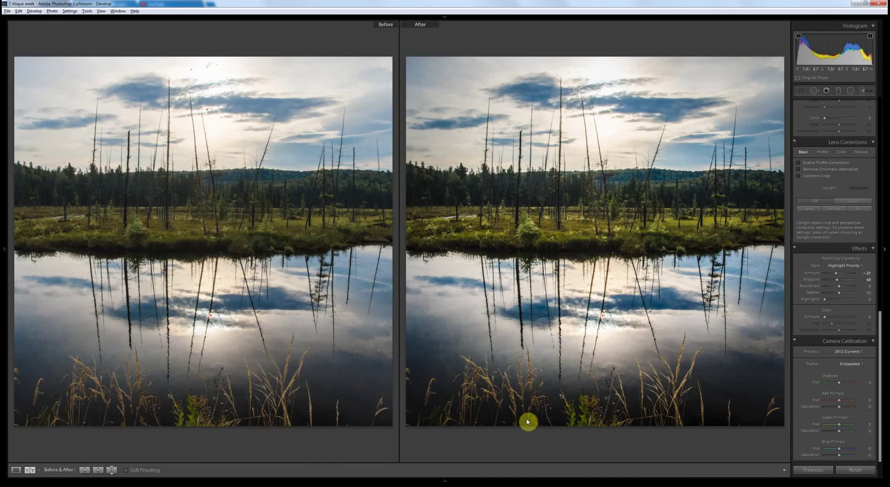
pyautogui.press('Right')
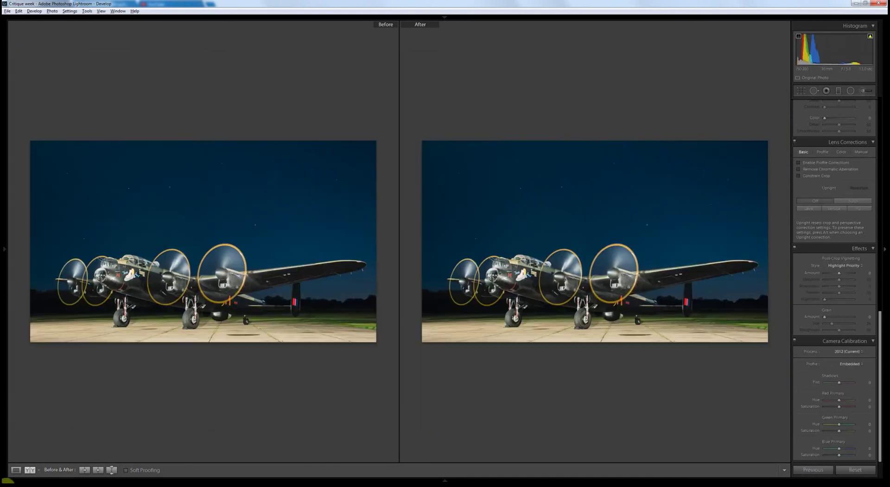
# Show the bomber night photo alone in Loupe view and reveal the left presets and history panel
pyautogui.click(16, 470)
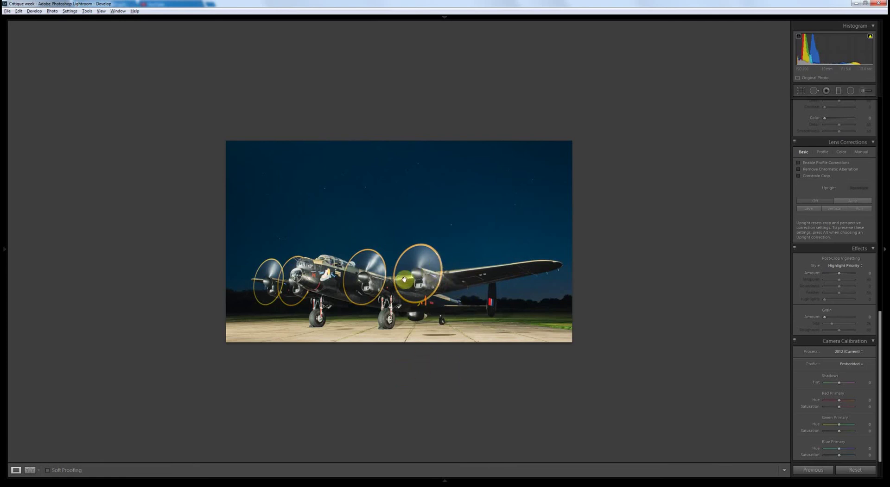
pyautogui.click(5, 250)
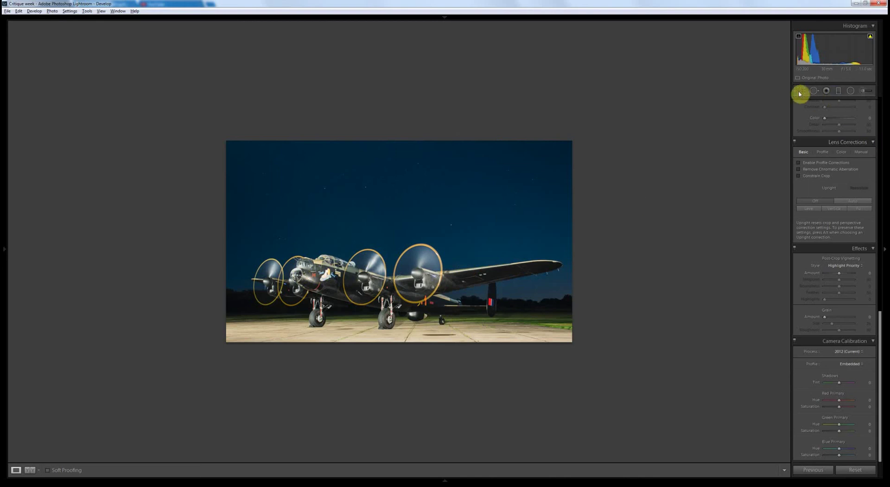
pyautogui.click(801, 90)
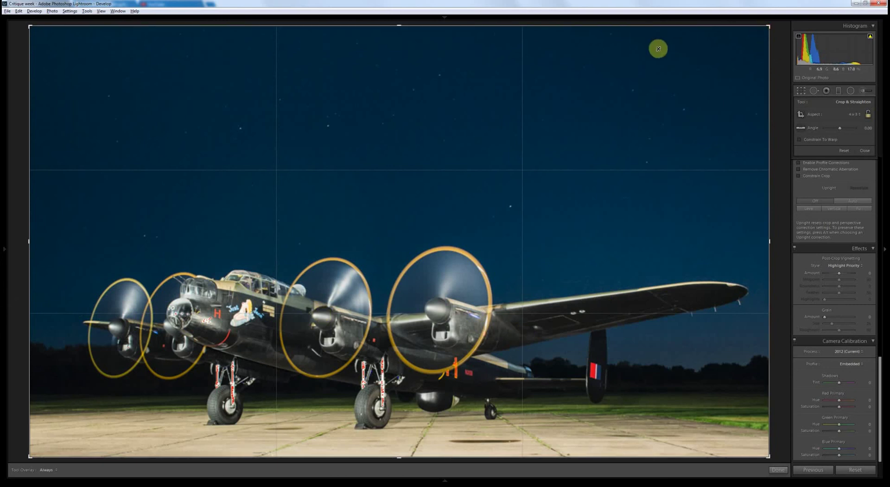
pyautogui.moveTo(658, 49); pyautogui.dragTo(653, 98)
pyautogui.press('Return')
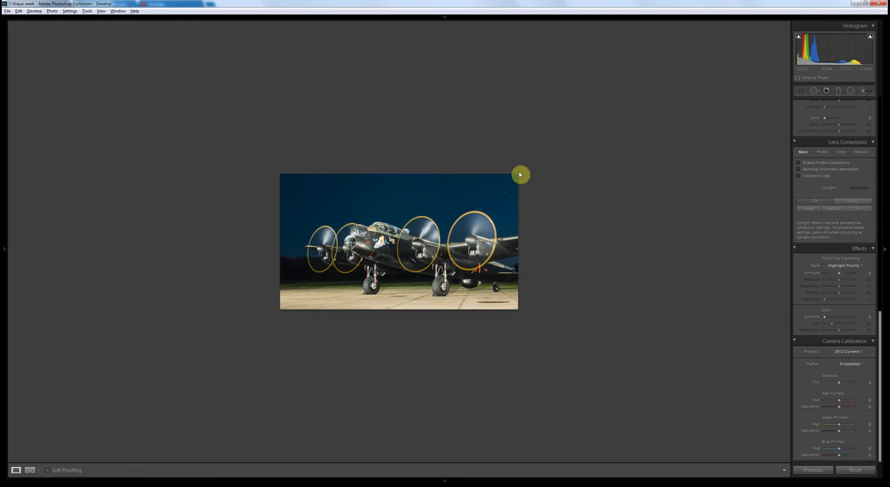
pyautogui.hotkey('ctrl', 'z')
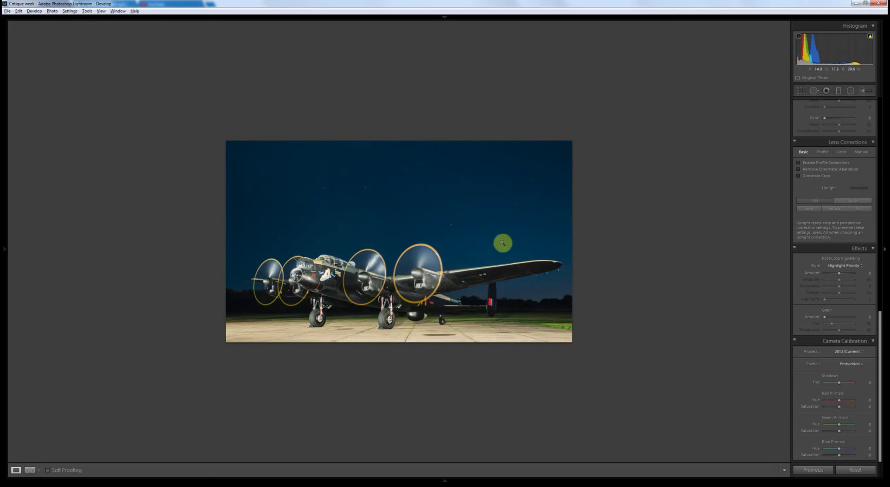
pyautogui.click(800, 90)
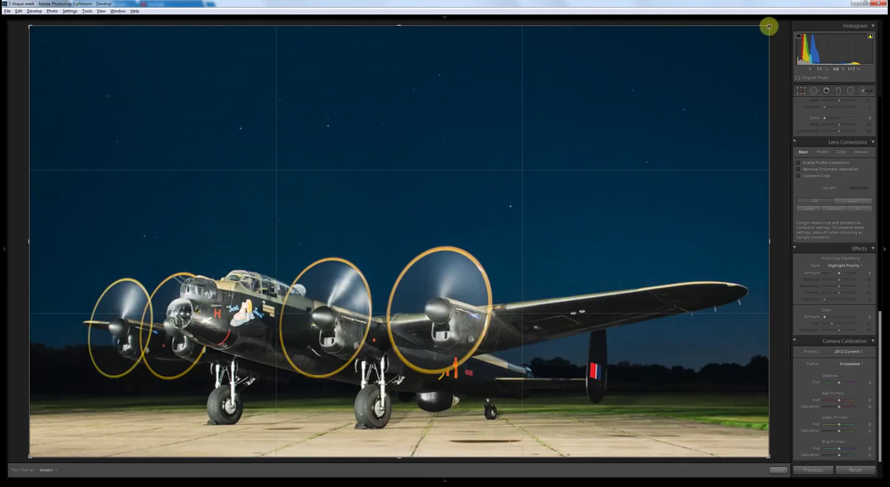
pyautogui.moveTo(629, 102); pyautogui.dragTo(674, 96)
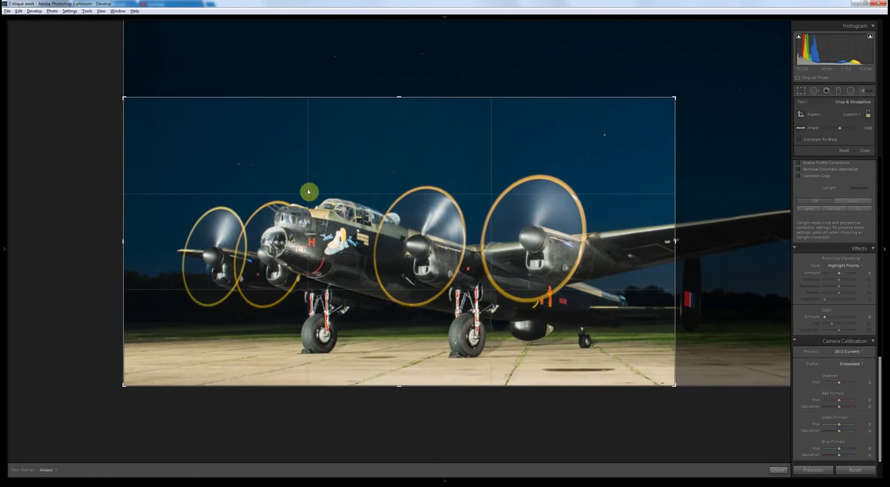
pyautogui.press('r')
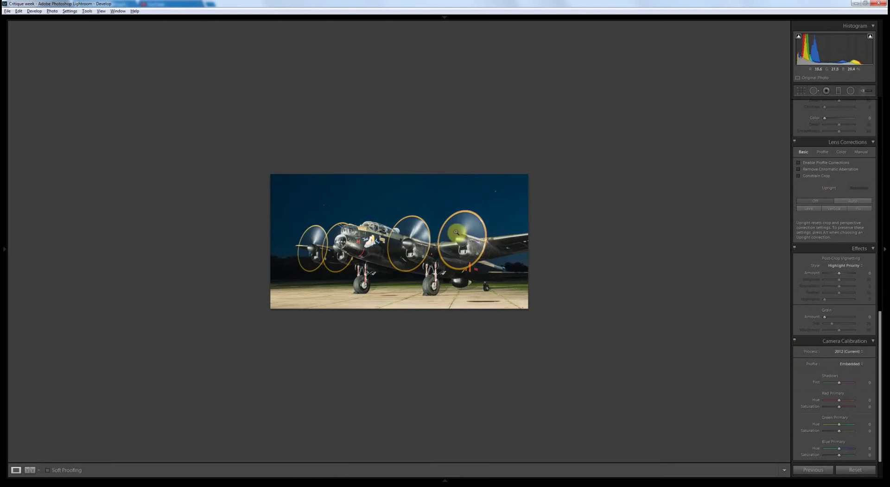
pyautogui.hotkey('ctrl', 'z')
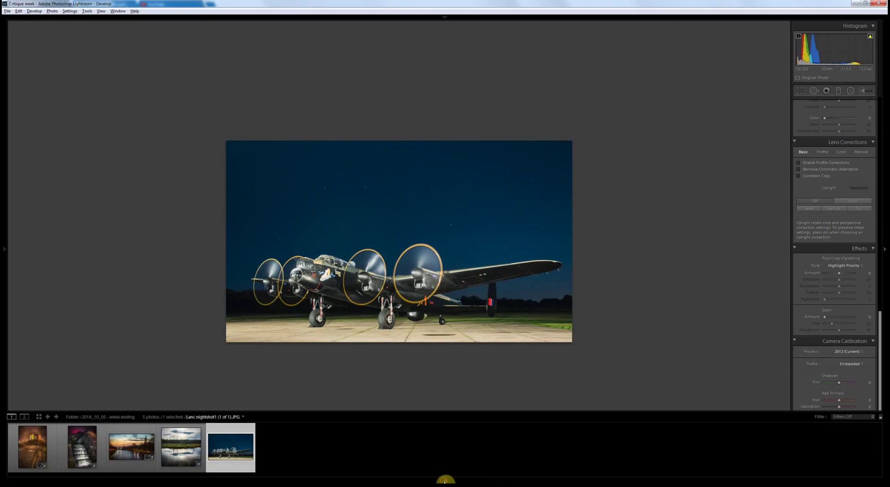
# Pin the filmstrip and step through the castle, waterfall steps and river sunset photos to DSC-1719.jpg
pyautogui.click(444, 482)
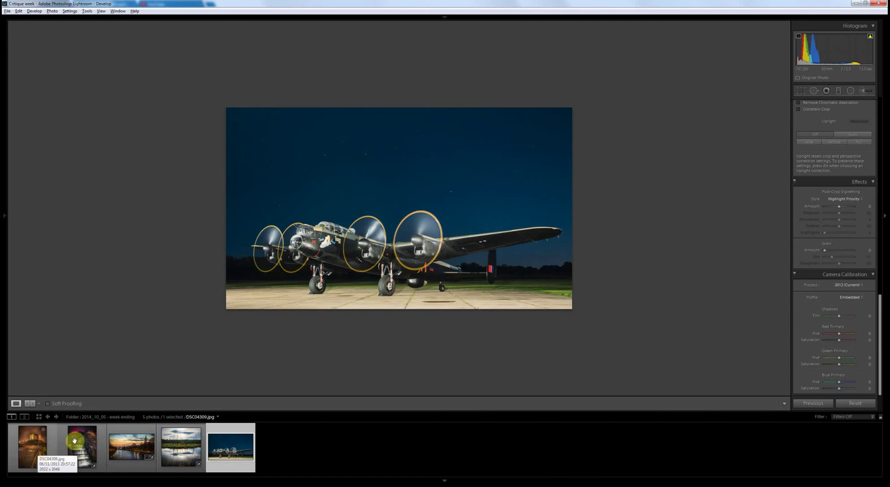
pyautogui.click(48, 442)
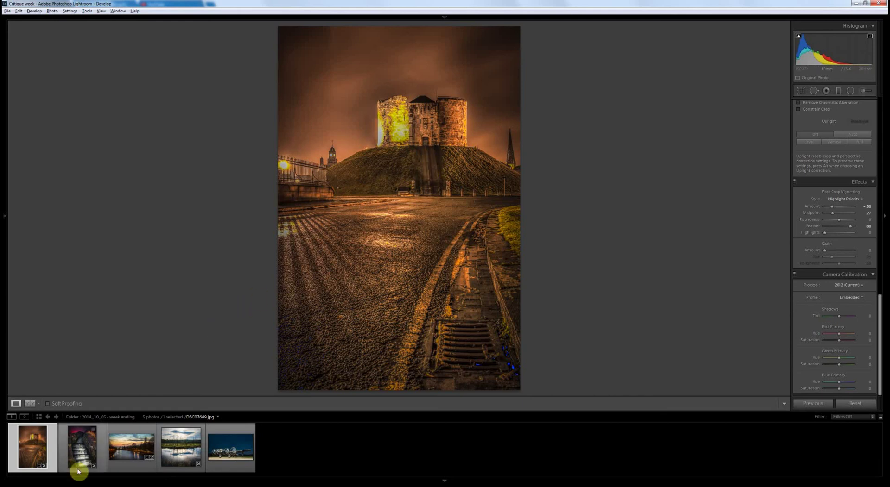
pyautogui.click(100, 454)
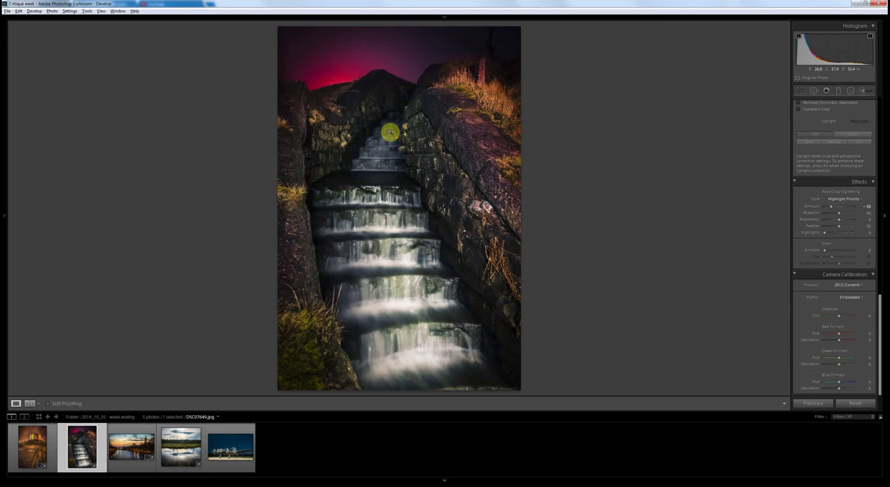
pyautogui.click(132, 461)
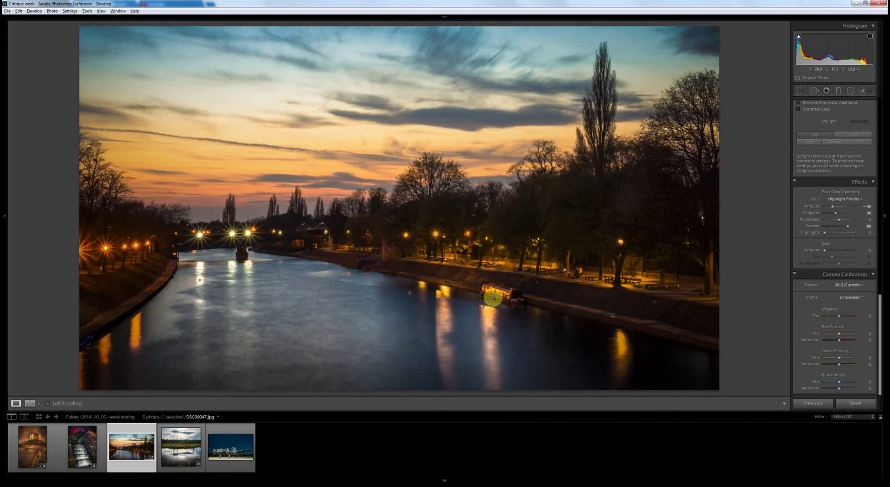
pyautogui.click(199, 446)
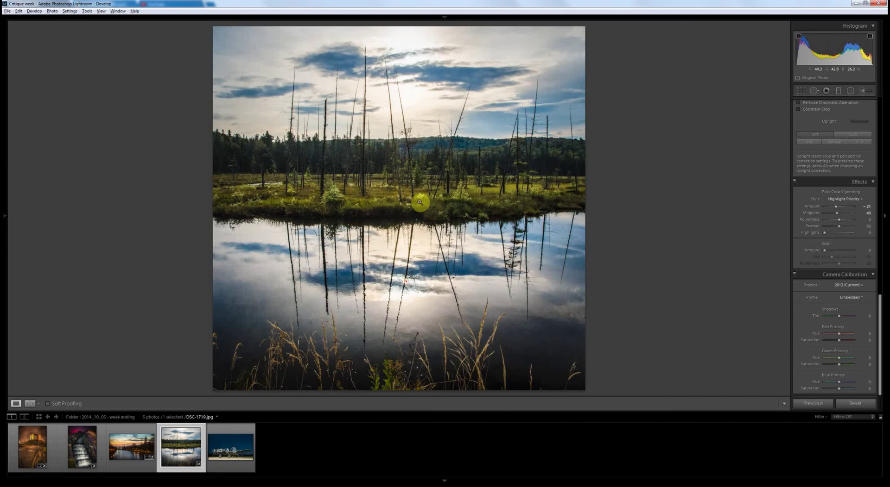
# Apply the B&W Look 3 preset from Lightroom B&W Presets and hide the left panel
pyautogui.moveTo(4, 213)
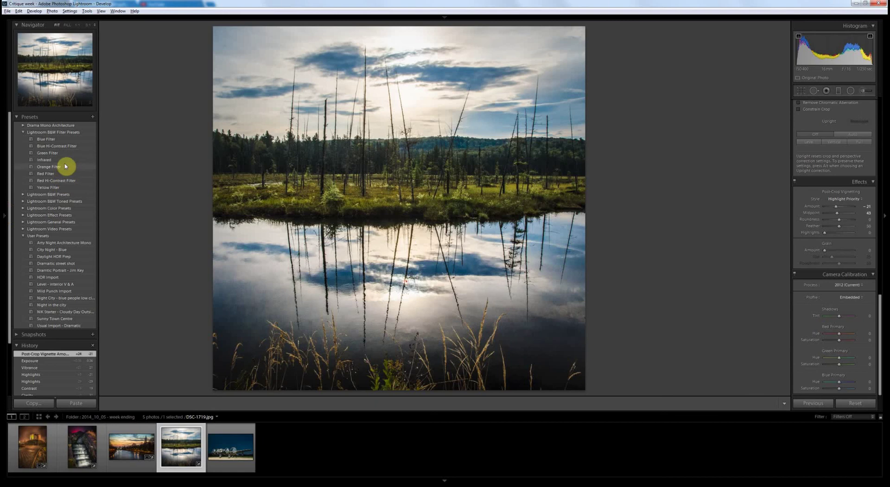
pyautogui.click(23, 195)
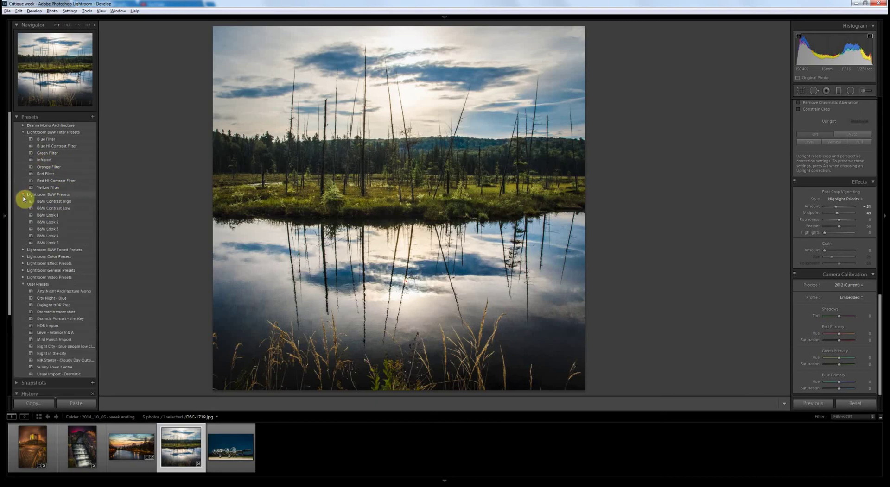
pyautogui.click(43, 232)
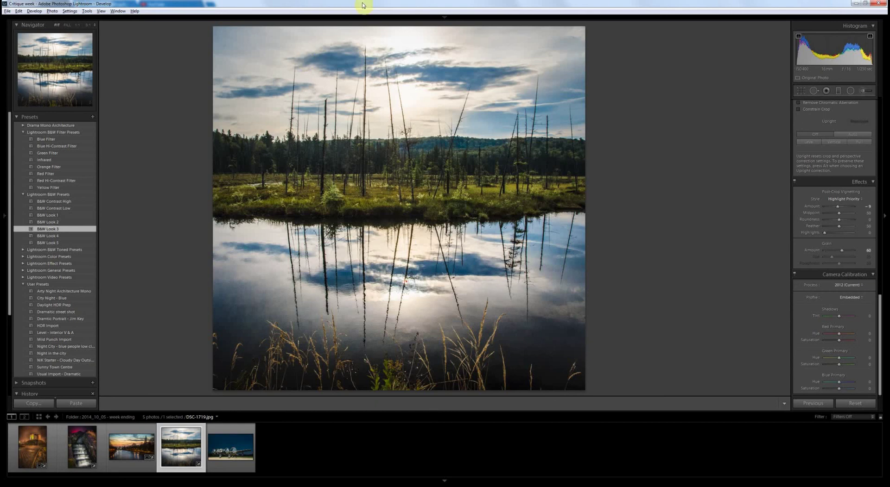
pyautogui.press('F7')
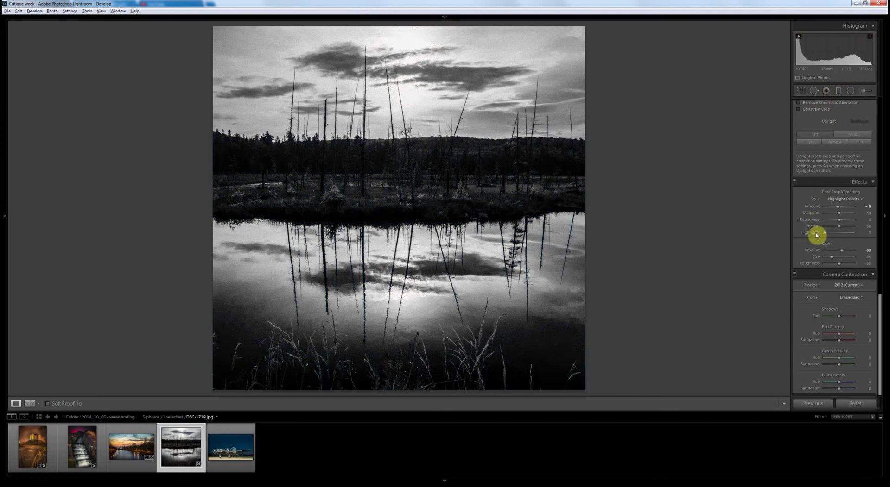
# Lift the black-and-white photo's Shadows to +55
pyautogui.scroll(3, 818, 235)
pyautogui.scroll(6, 818, 235)
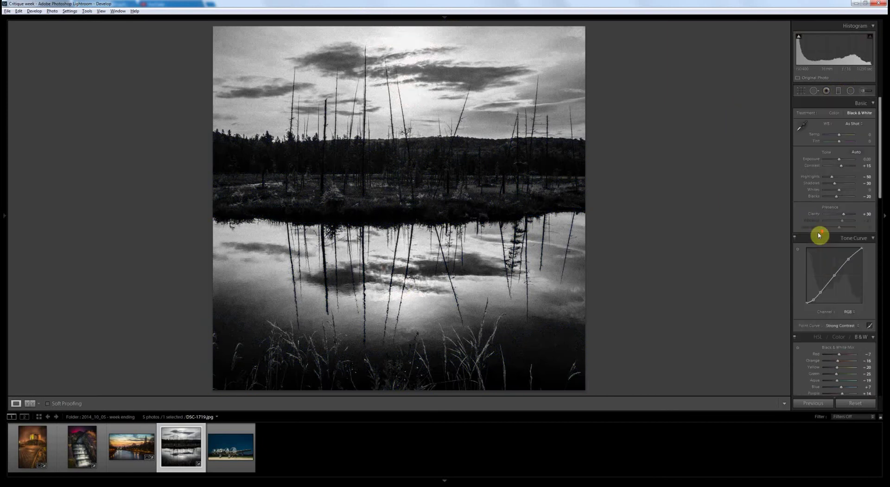
pyautogui.click(852, 185)
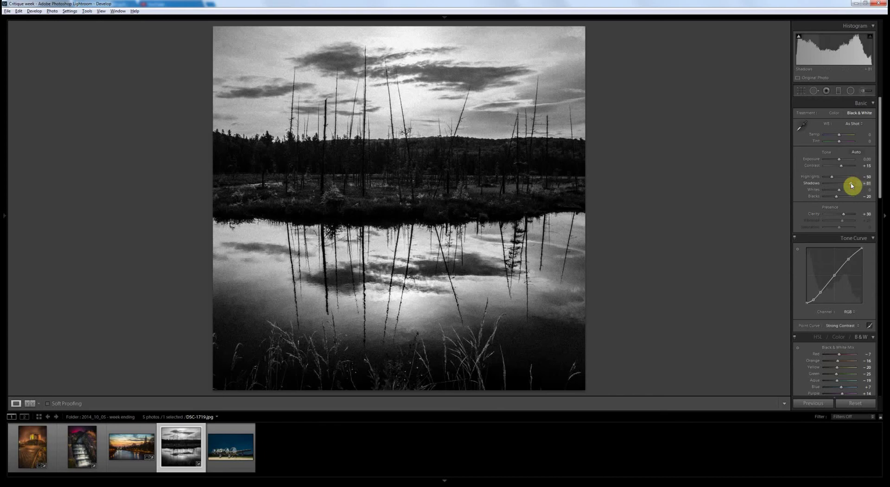
pyautogui.moveTo(850, 186); pyautogui.dragTo(848, 186)
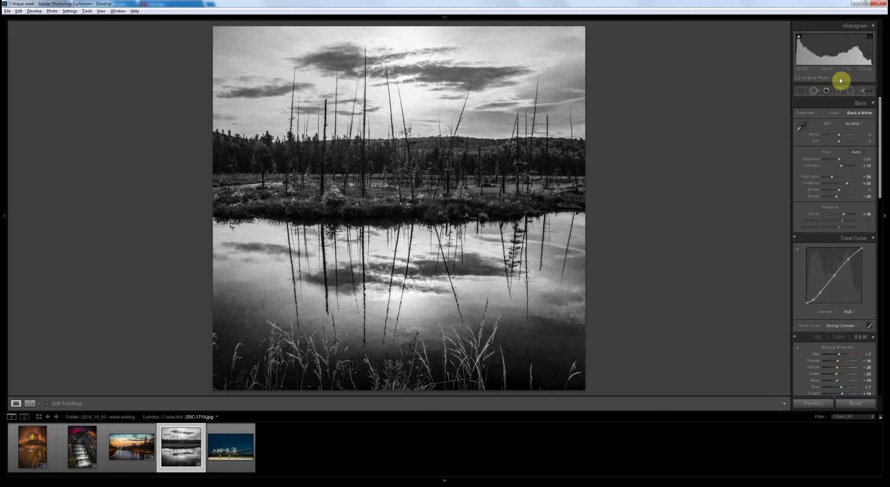
pyautogui.click(800, 91)
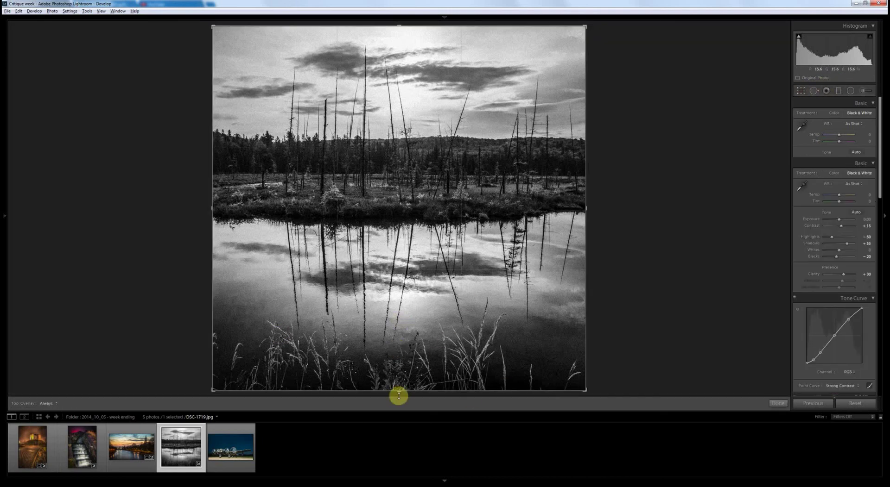
pyautogui.moveTo(401, 363); pyautogui.dragTo(401, 356)
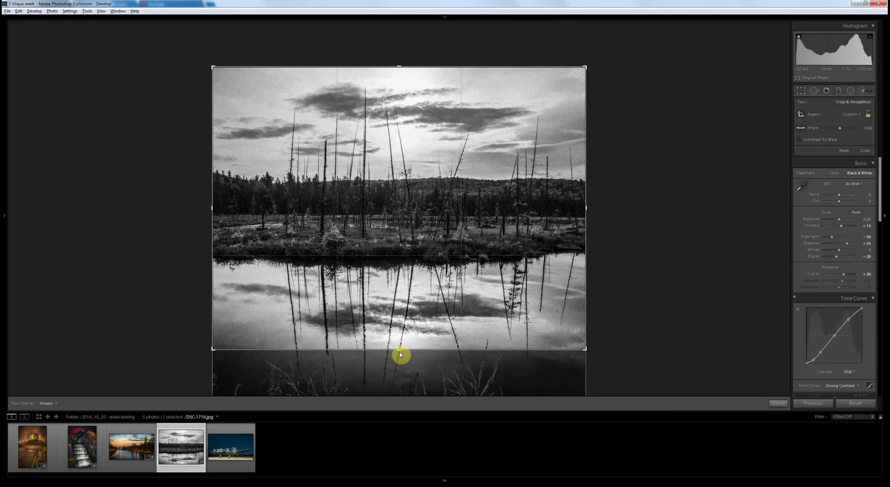
pyautogui.press('Return')
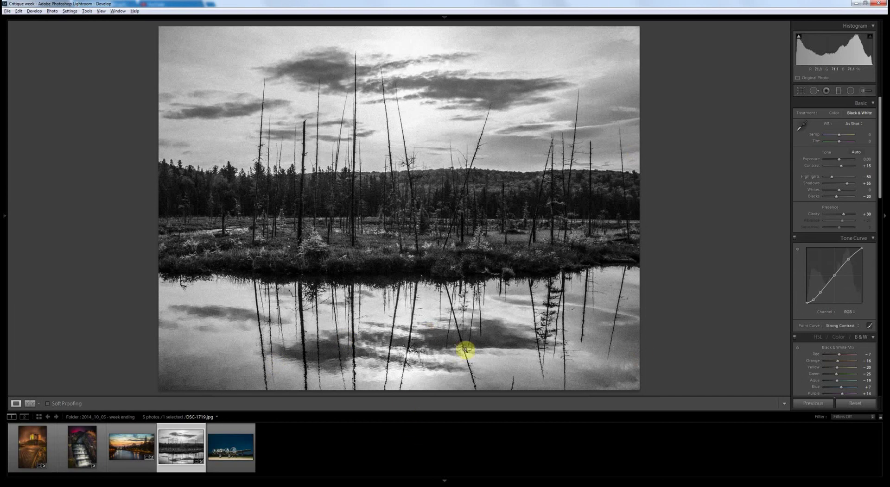
pyautogui.hotkey('ctrl', 'z')
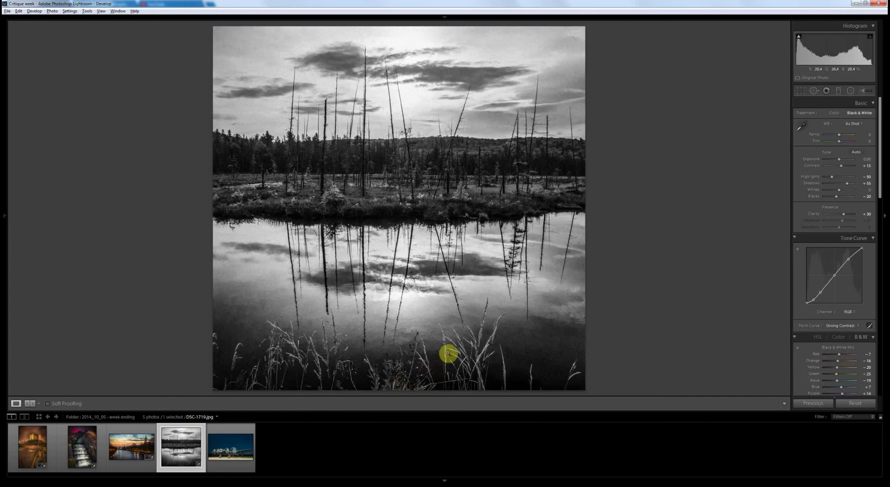
# Select the Lanc nightshot1 thumbnail in the filmstrip
pyautogui.click(240, 467)
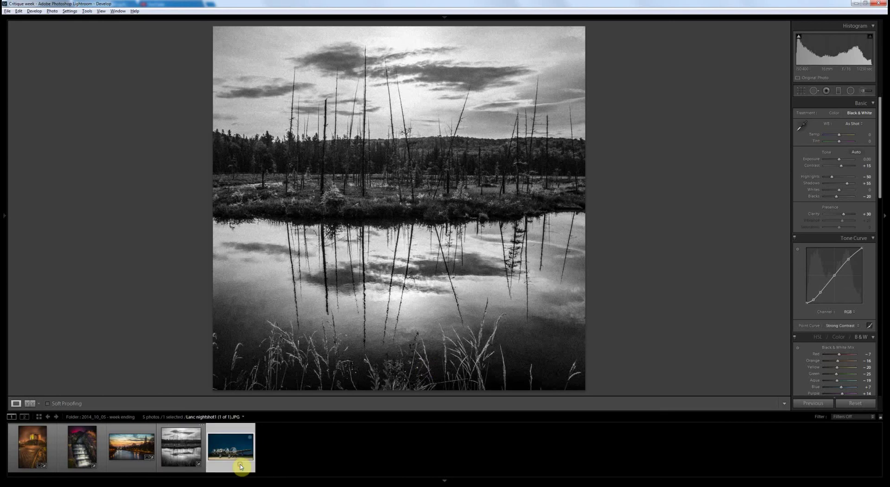